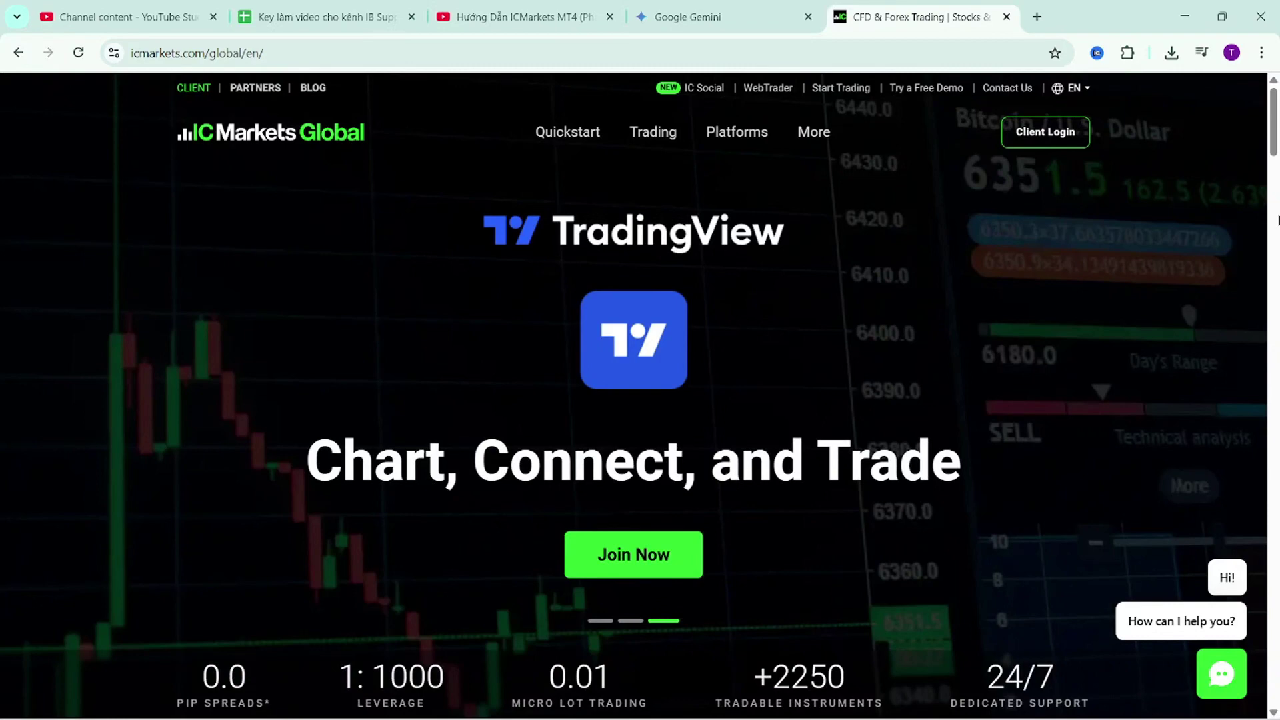
Step: Scroll down the IC Markets homepage and back up to the top
{"action": "scroll", "coordinate": [1277, 220], "scroll_direction": "down", "scroll_amount": 8}
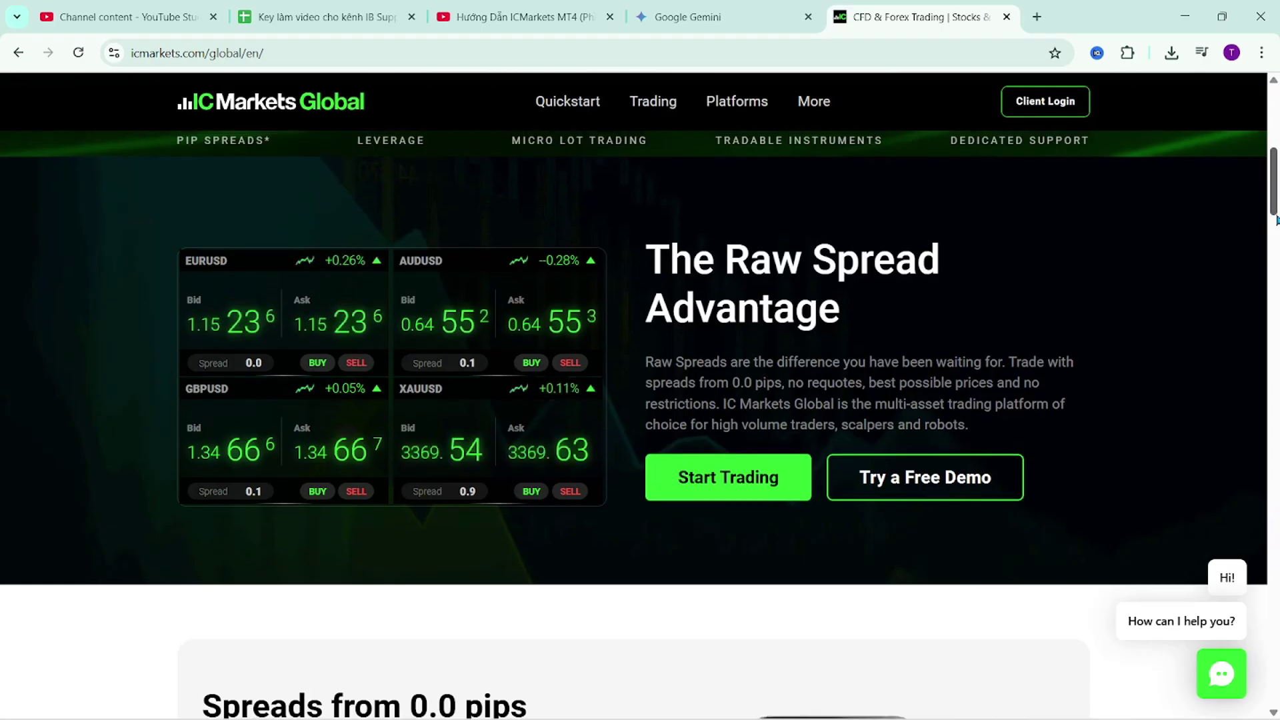
{"action": "scroll", "coordinate": [1277, 220], "scroll_direction": "up", "scroll_amount": 6}
{"action": "scroll", "coordinate": [633, 367], "scroll_direction": "up", "scroll_amount": 3}
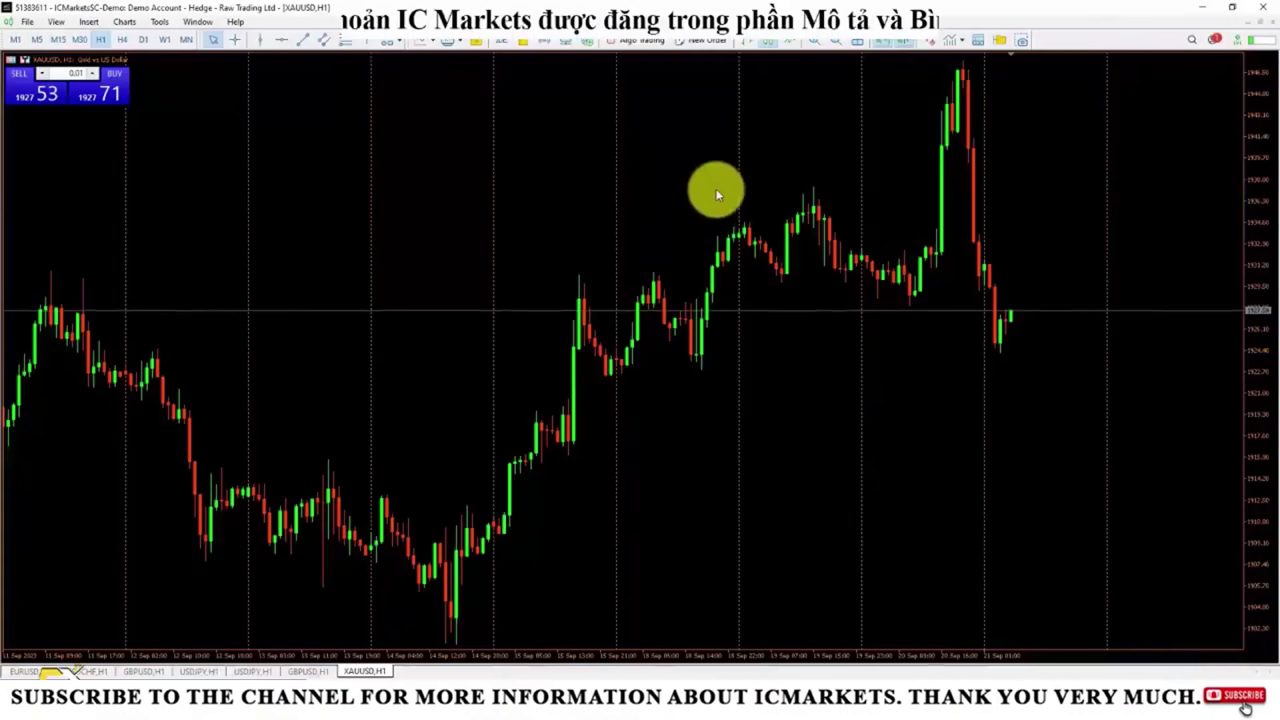
Step: Open the Navigator panel beside the XAUUSD H1 chart
{"action": "left_click", "coordinate": [1003, 46]}
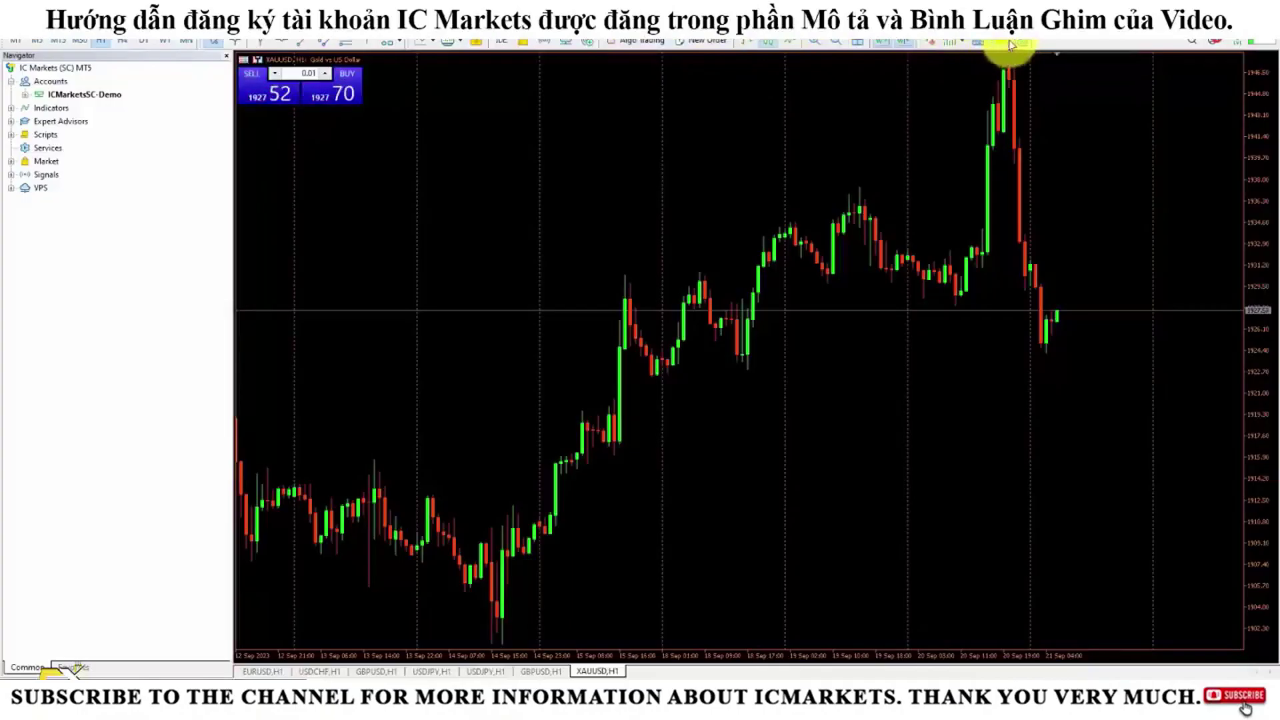
Step: In toolbar Customize, remove the Navigator button and insert it back into Selected buttons
{"action": "right_click", "coordinate": [834, 45]}
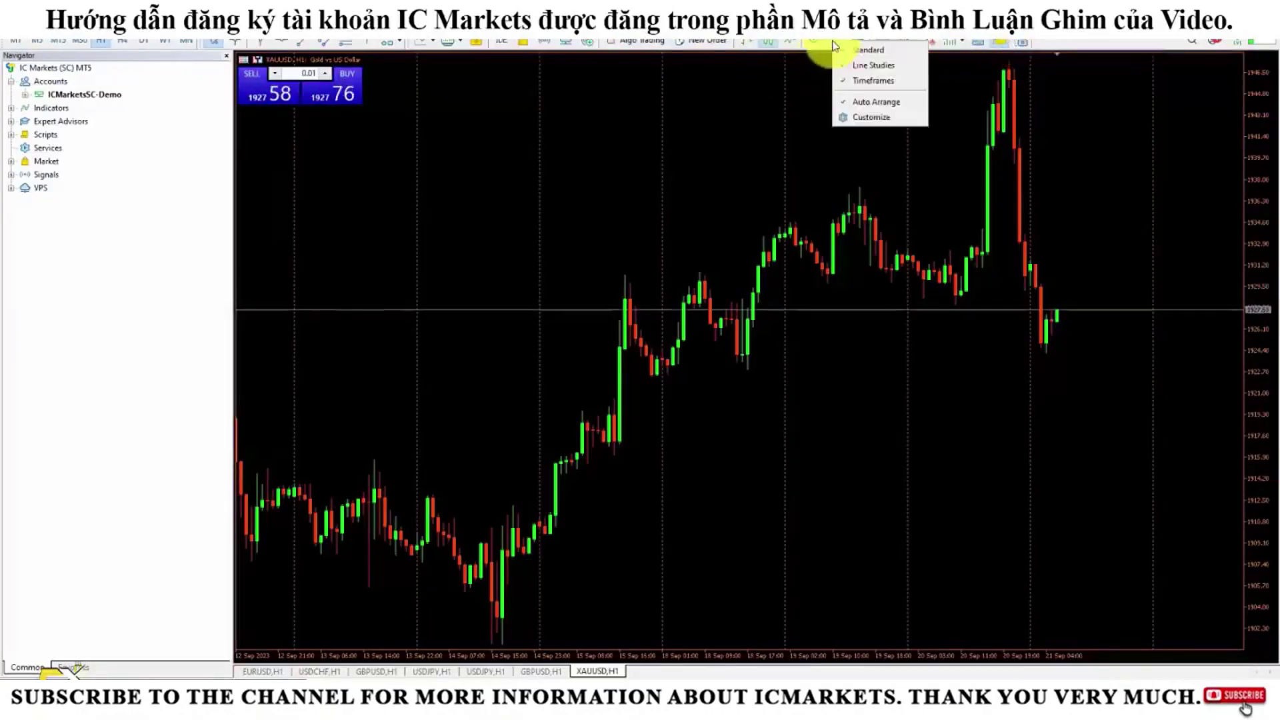
{"action": "left_click", "coordinate": [865, 120]}
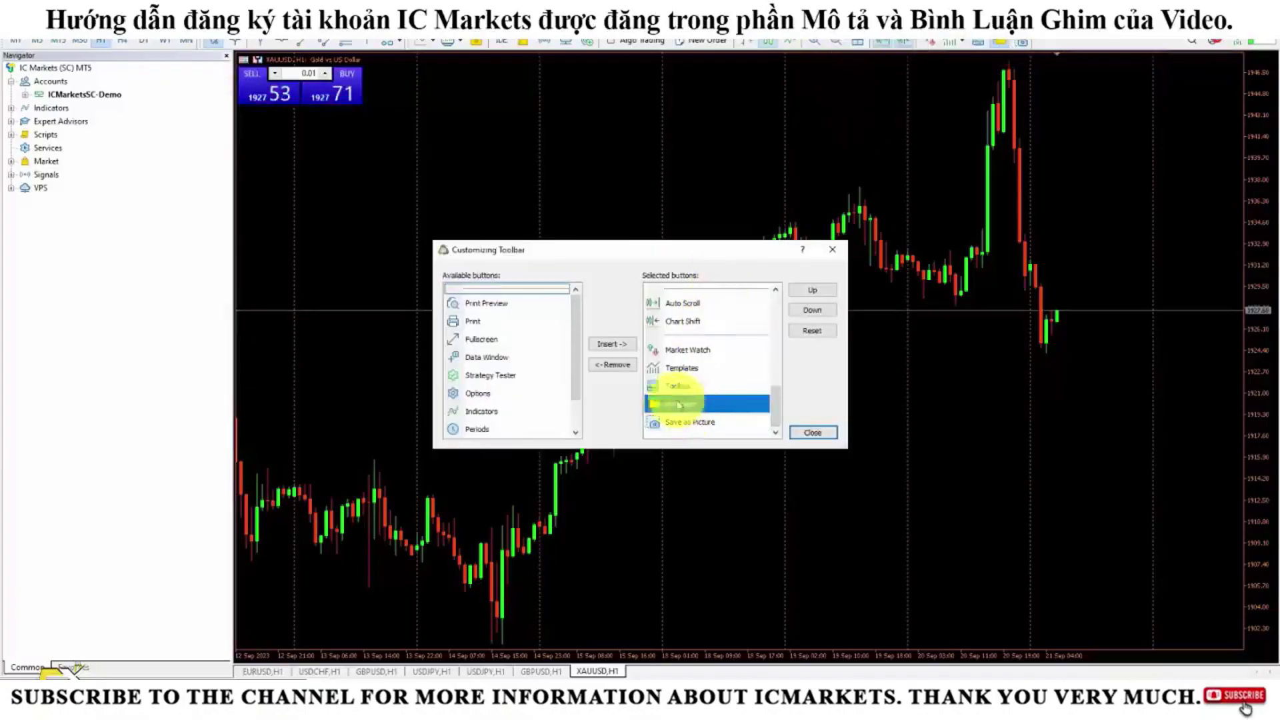
{"action": "left_click", "coordinate": [613, 364]}
{"action": "left_click", "coordinate": [470, 374]}
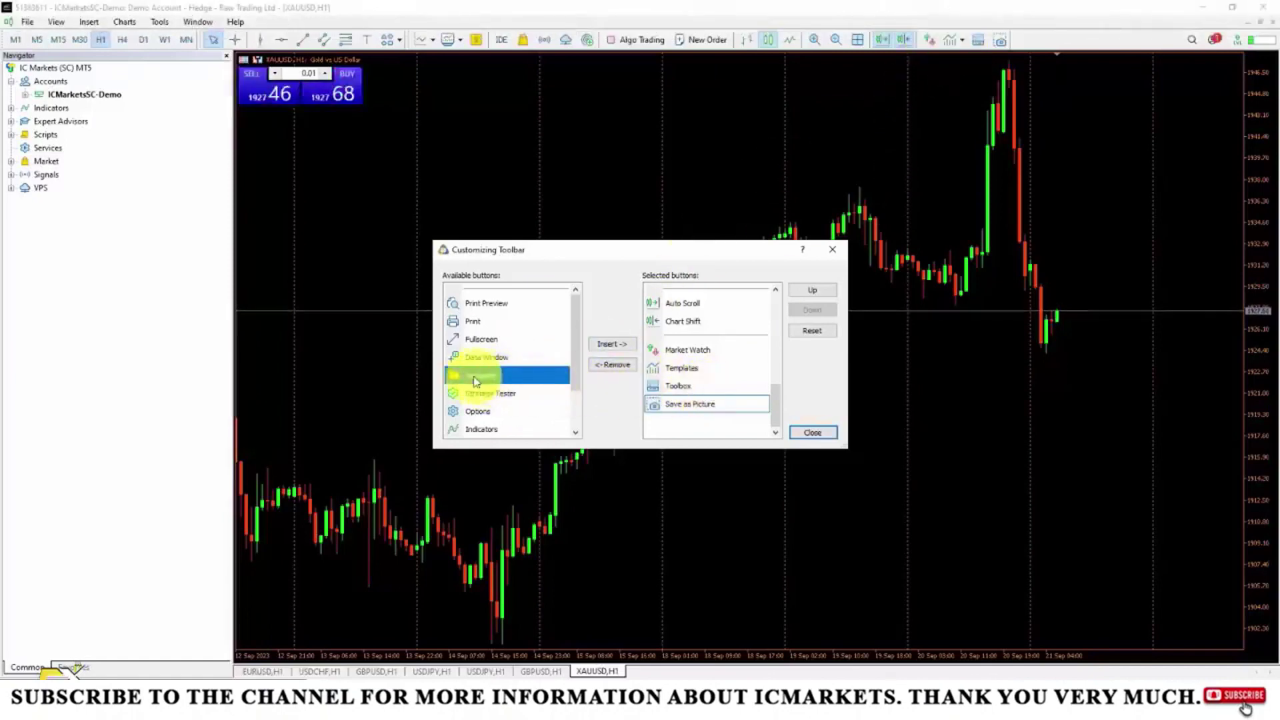
{"action": "left_click", "coordinate": [598, 346]}
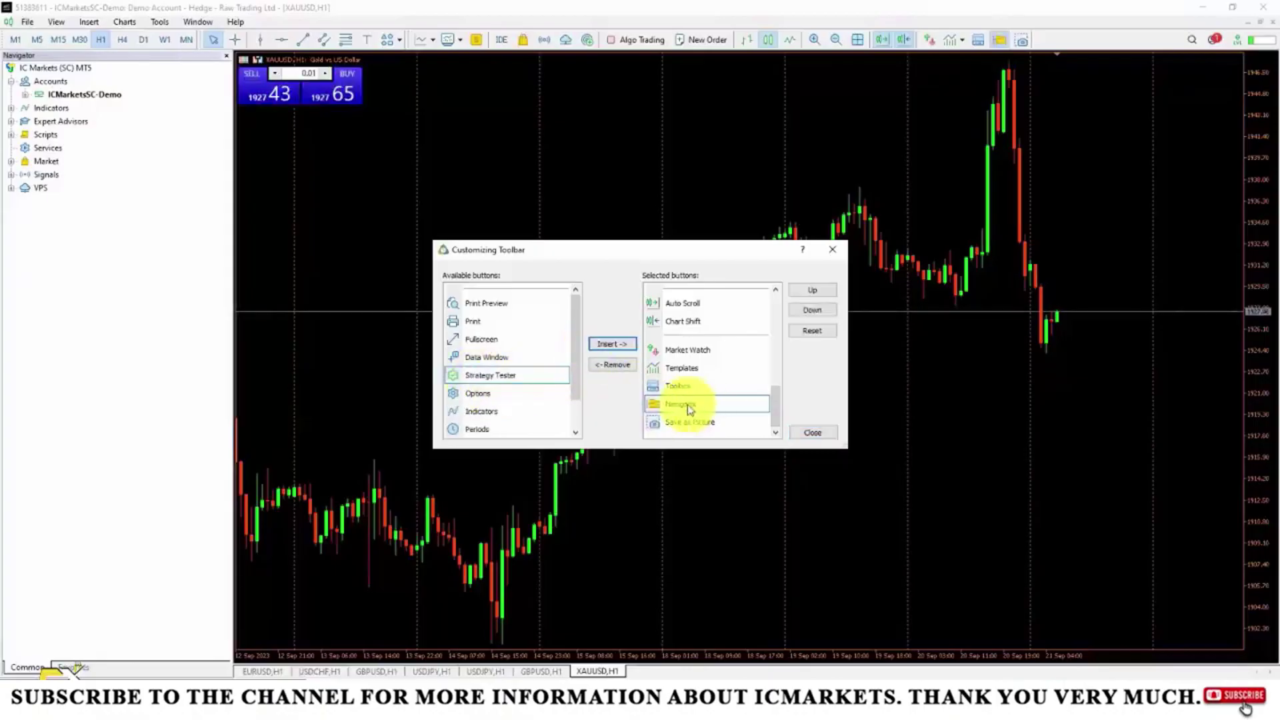
{"action": "left_click", "coordinate": [811, 435]}
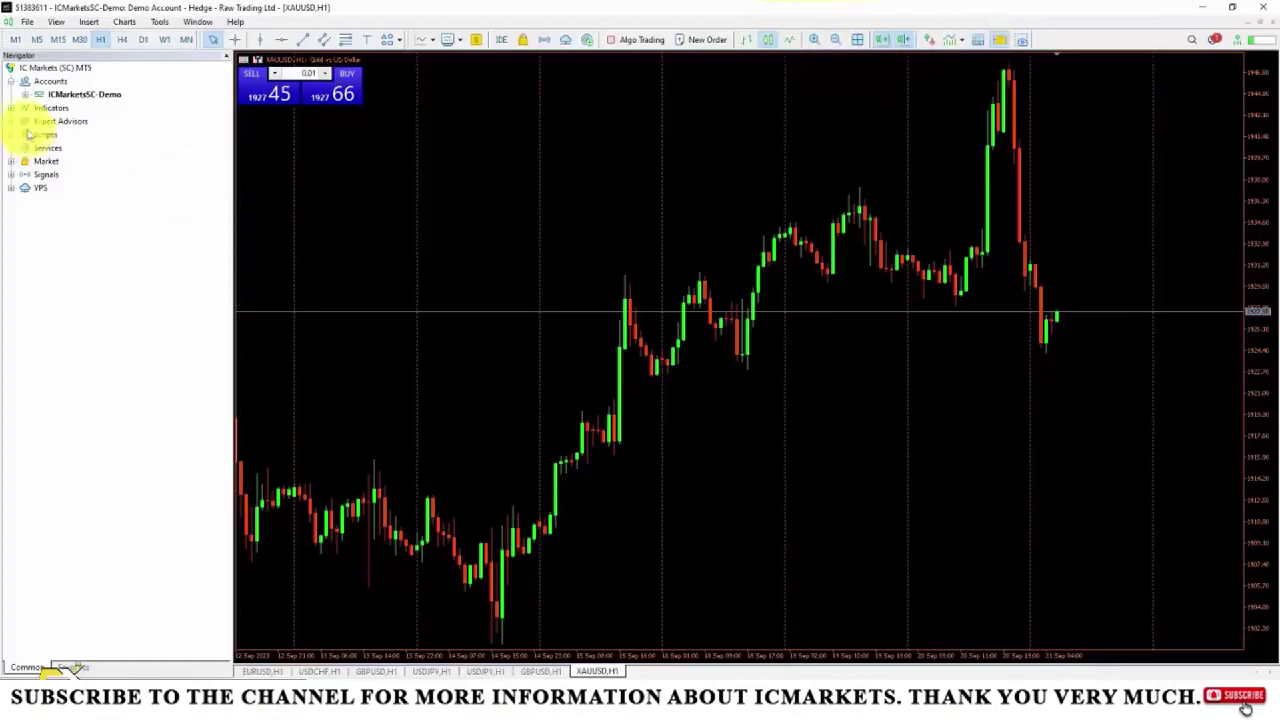
Step: Drag Bollinger Bands from Navigator's Indicators > Trend folder onto the XAUUSD chart
{"action": "left_click", "coordinate": [12, 109]}
{"action": "left_click", "coordinate": [12, 110]}
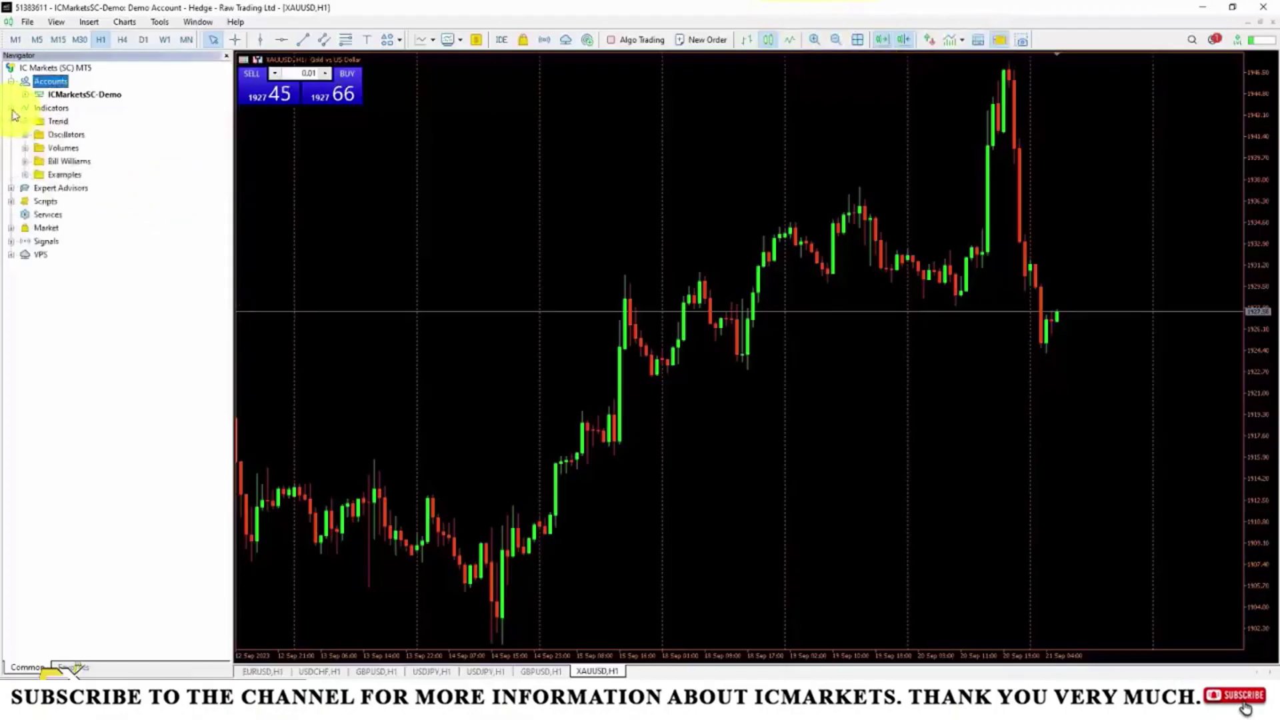
{"action": "left_click", "coordinate": [11, 109]}
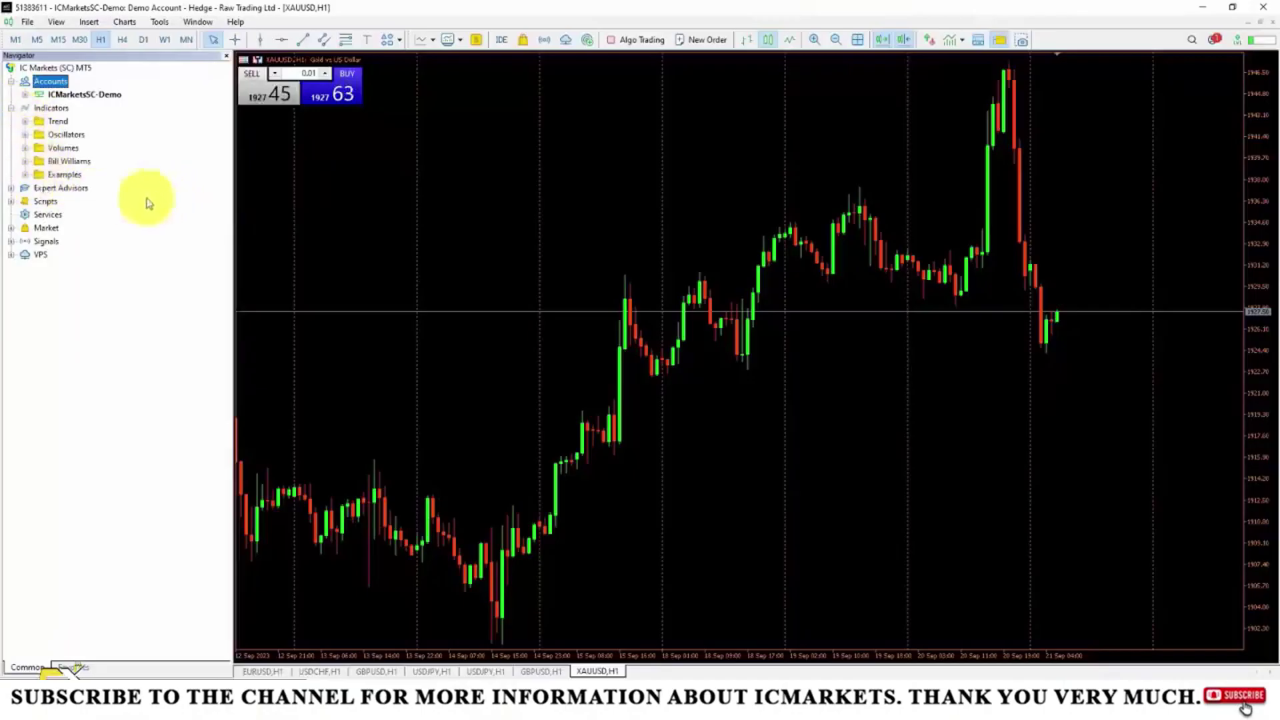
{"action": "left_click", "coordinate": [11, 189]}
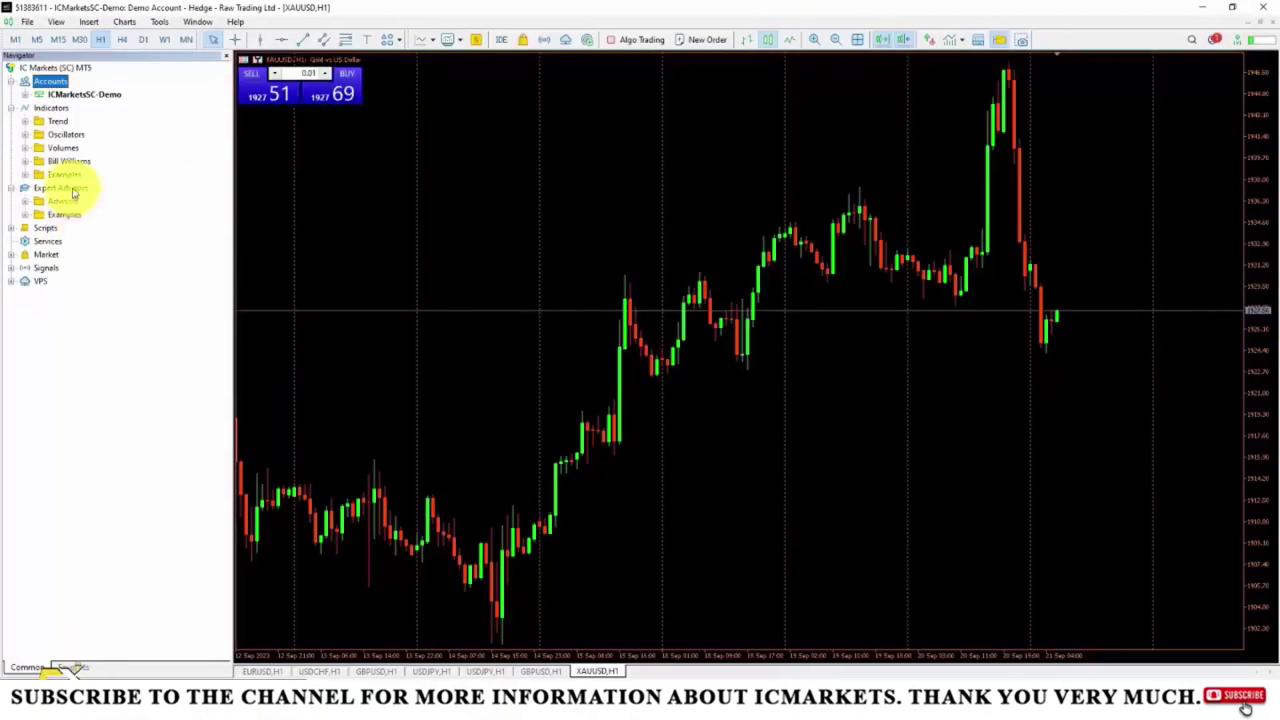
{"action": "left_click", "coordinate": [24, 122]}
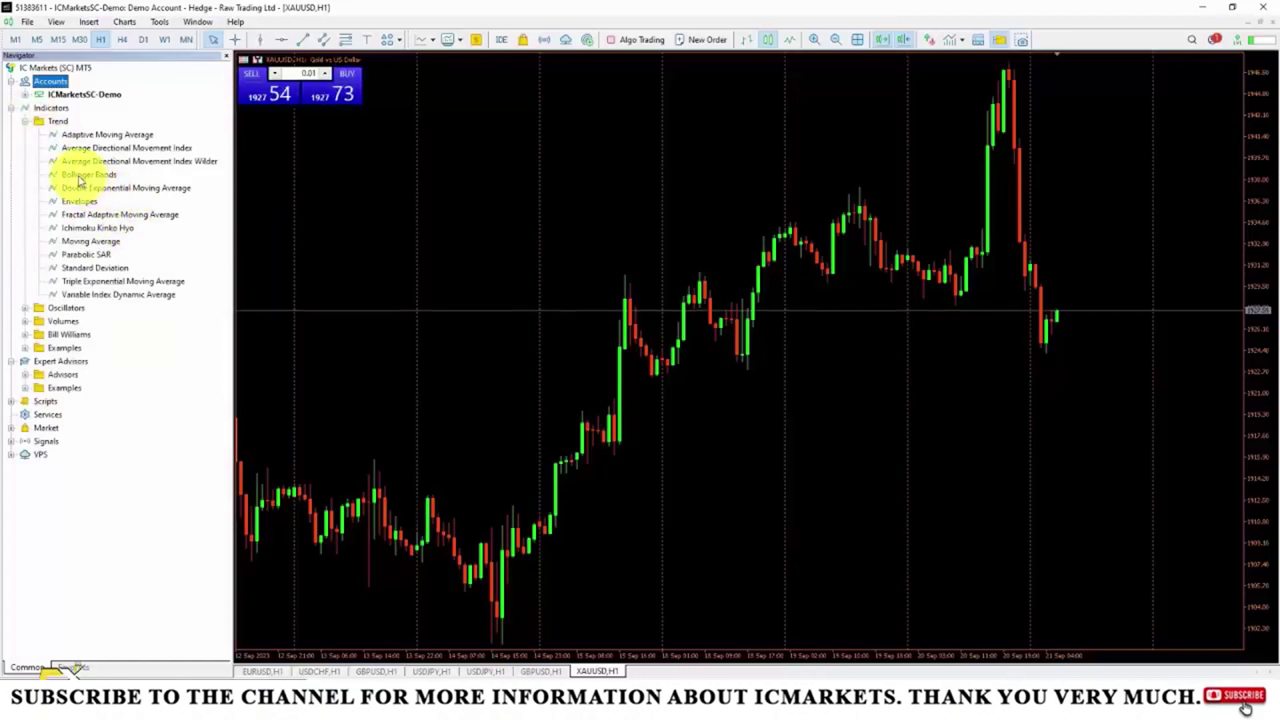
{"action": "left_click_drag", "start_coordinate": [77, 179], "coordinate": [580, 220]}
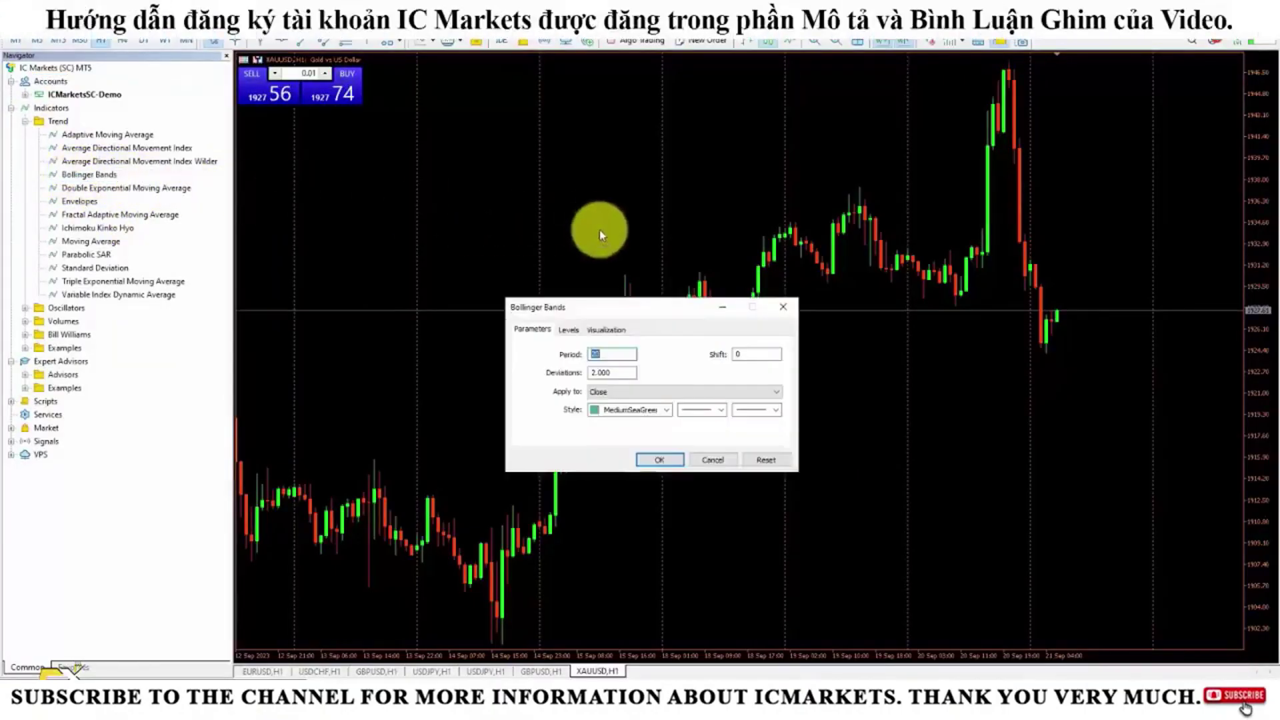
Step: Keep period 20 and deviations 2.000, and make the bands an Aqua solid line
{"action": "double_click", "coordinate": [606, 356]}
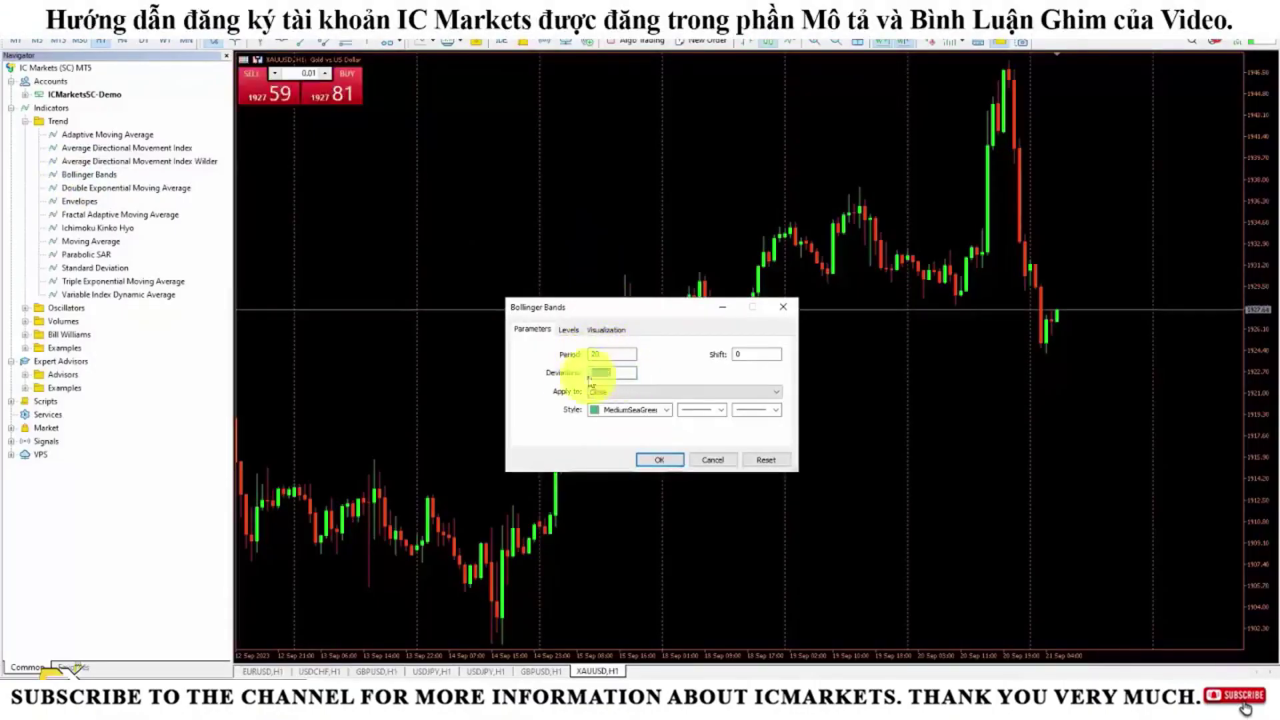
{"action": "double_click", "coordinate": [627, 374]}
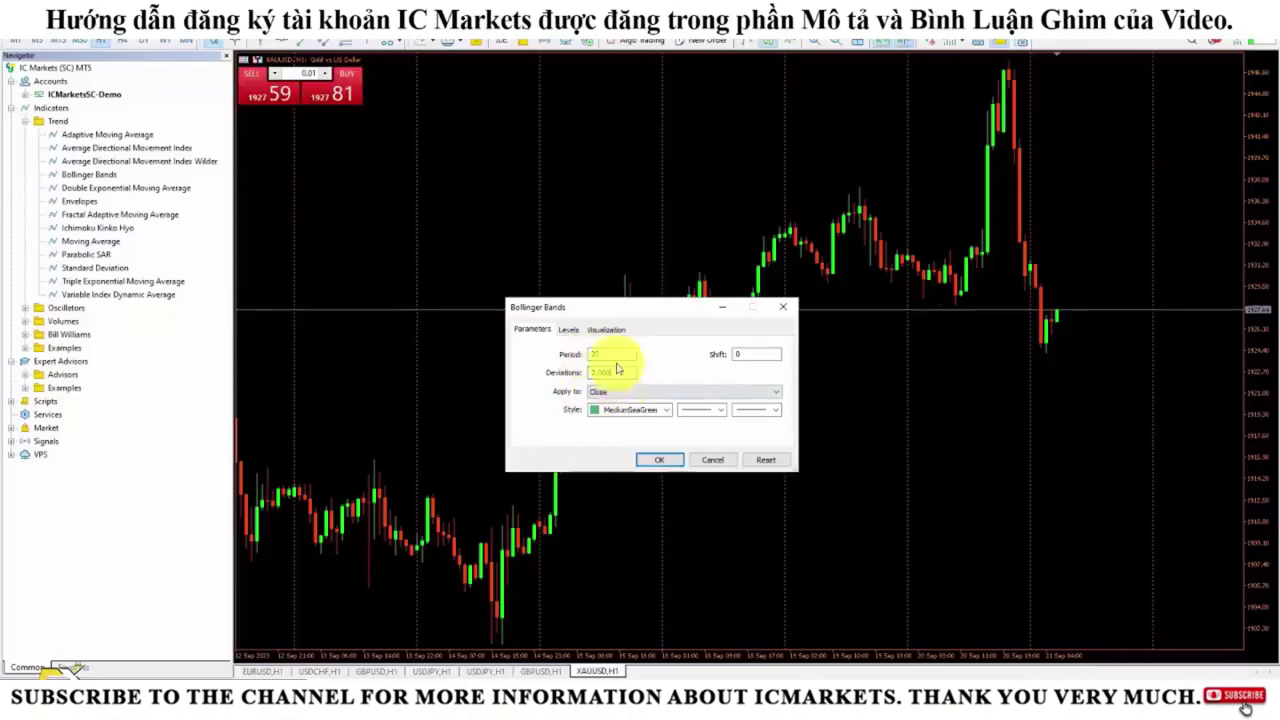
{"action": "left_click", "coordinate": [667, 411]}
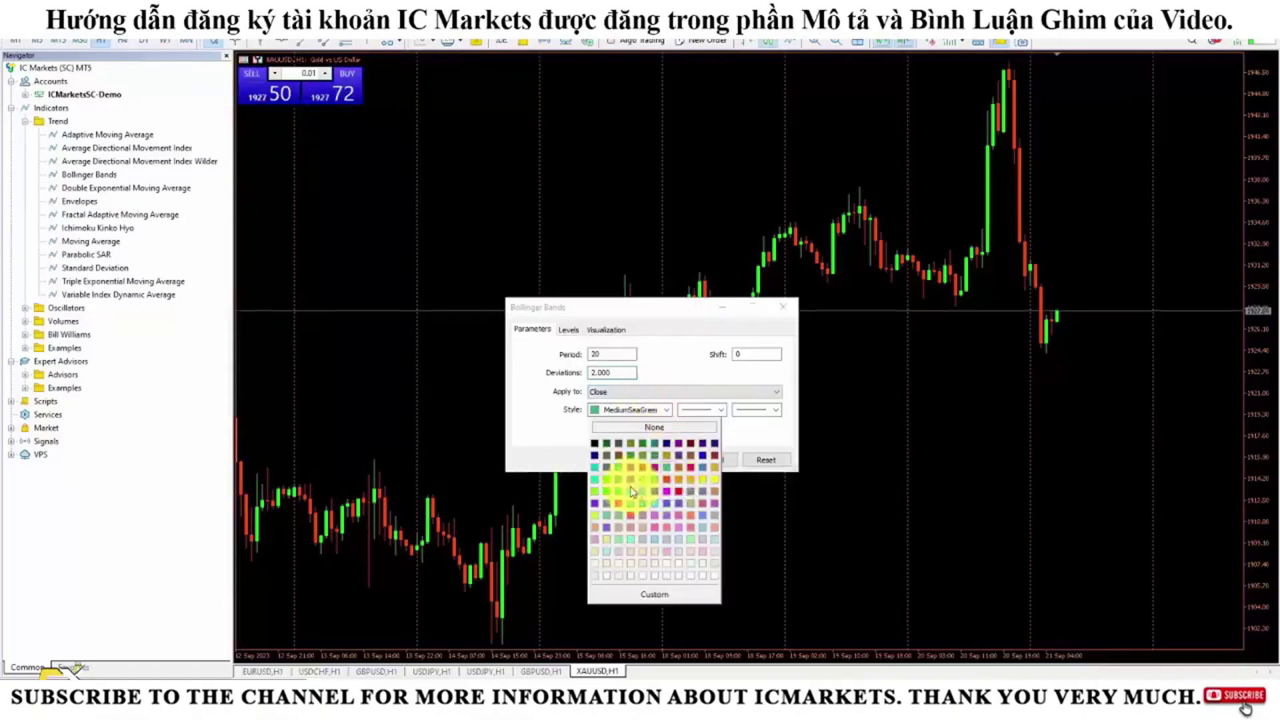
{"action": "left_click", "coordinate": [633, 496]}
{"action": "left_click", "coordinate": [720, 412]}
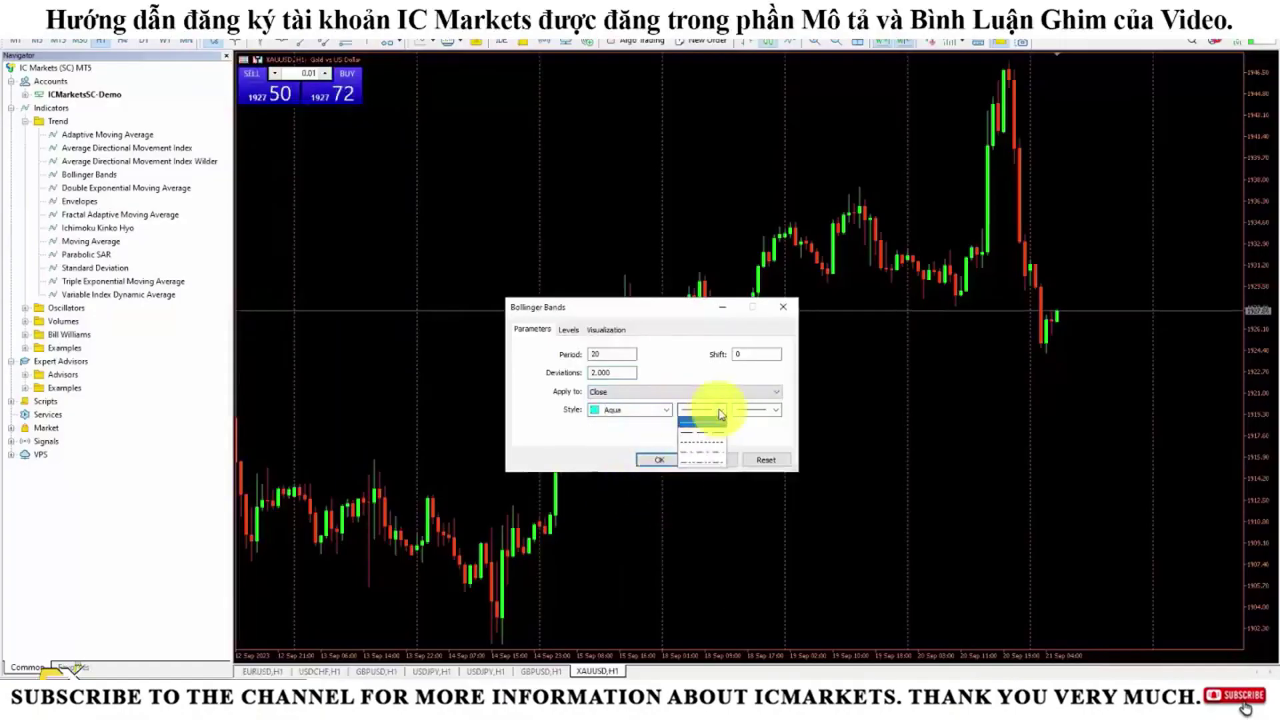
{"action": "left_click", "coordinate": [719, 422]}
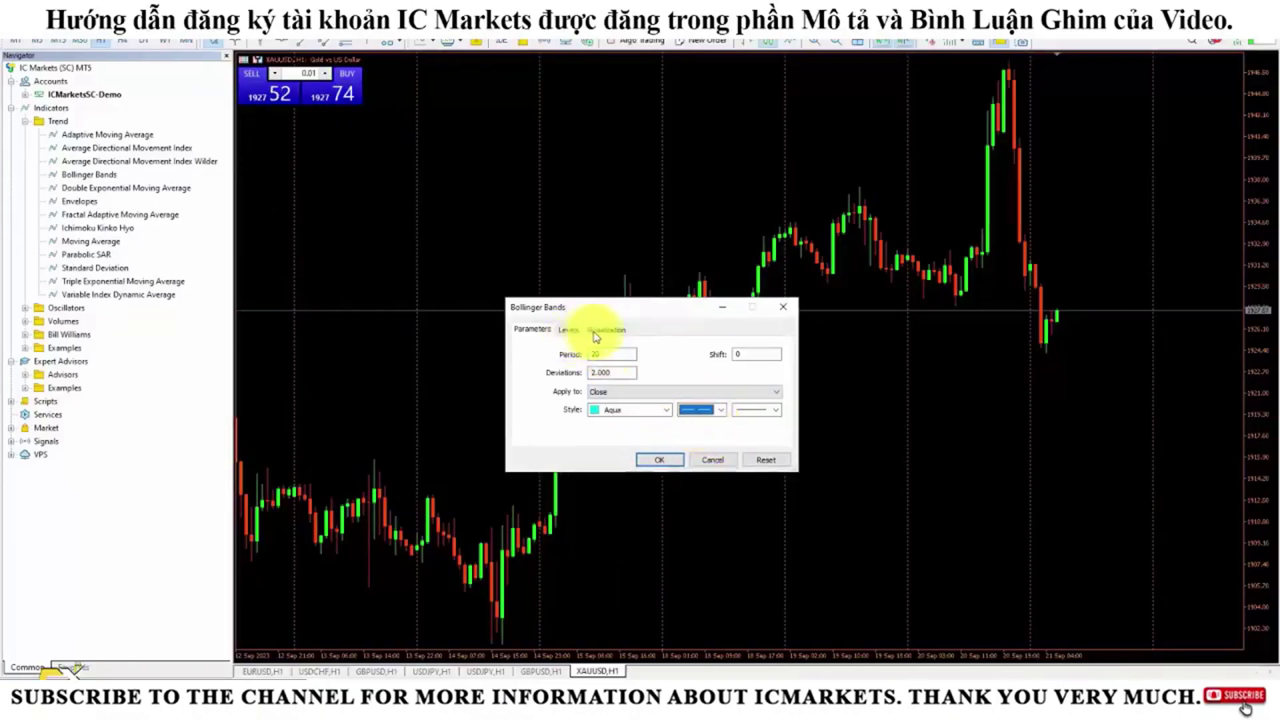
Step: Tick All timeframes on the Visualization tab and apply the Bollinger Bands with OK
{"action": "left_click", "coordinate": [601, 331]}
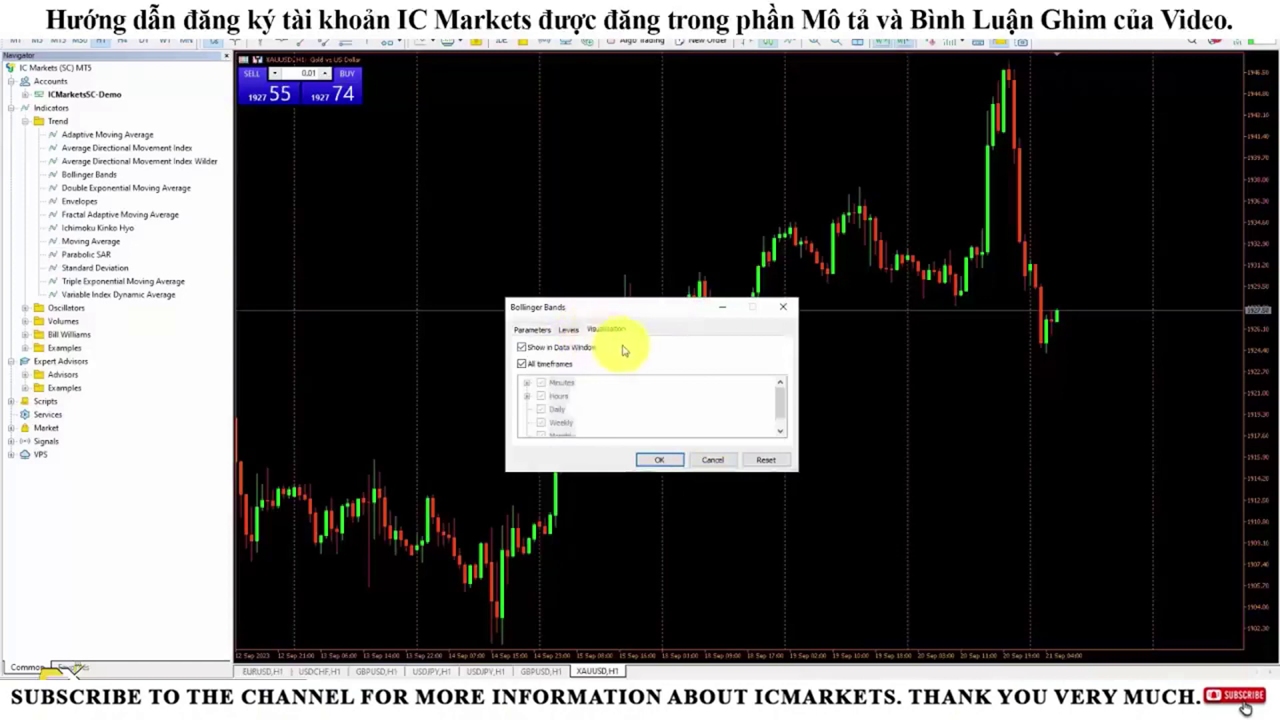
{"action": "left_click", "coordinate": [569, 330]}
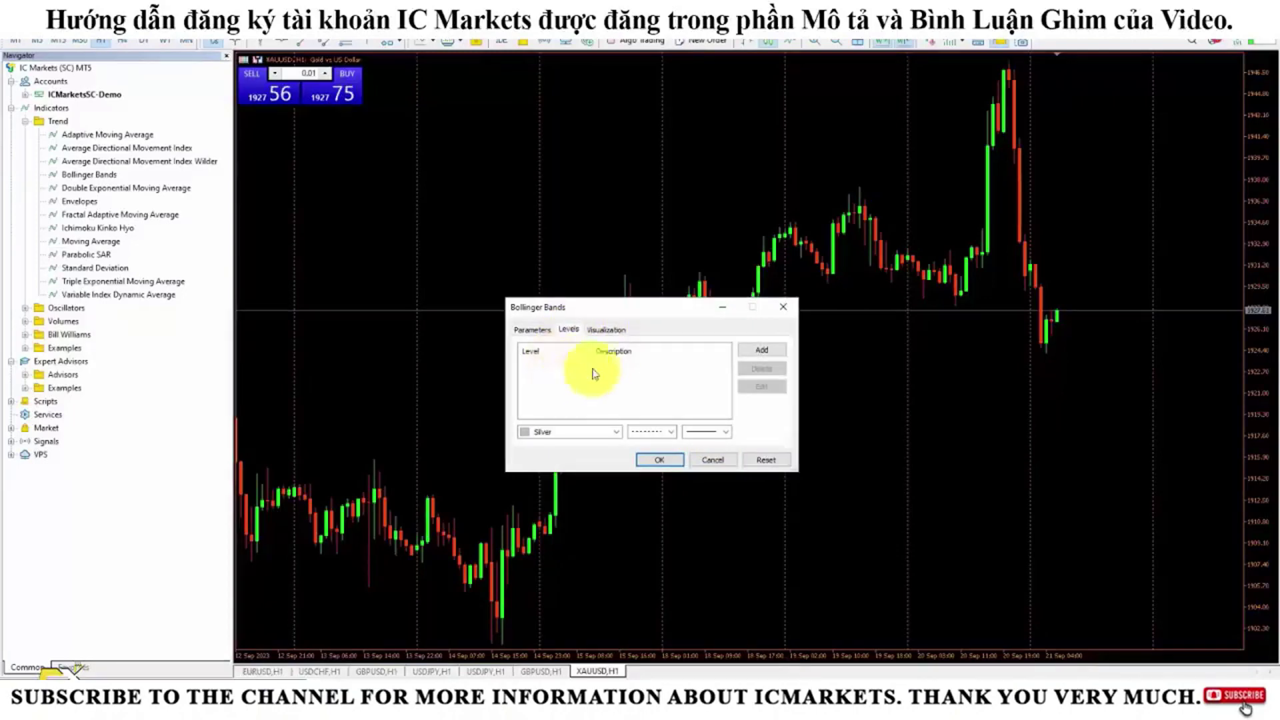
{"action": "left_click", "coordinate": [609, 331]}
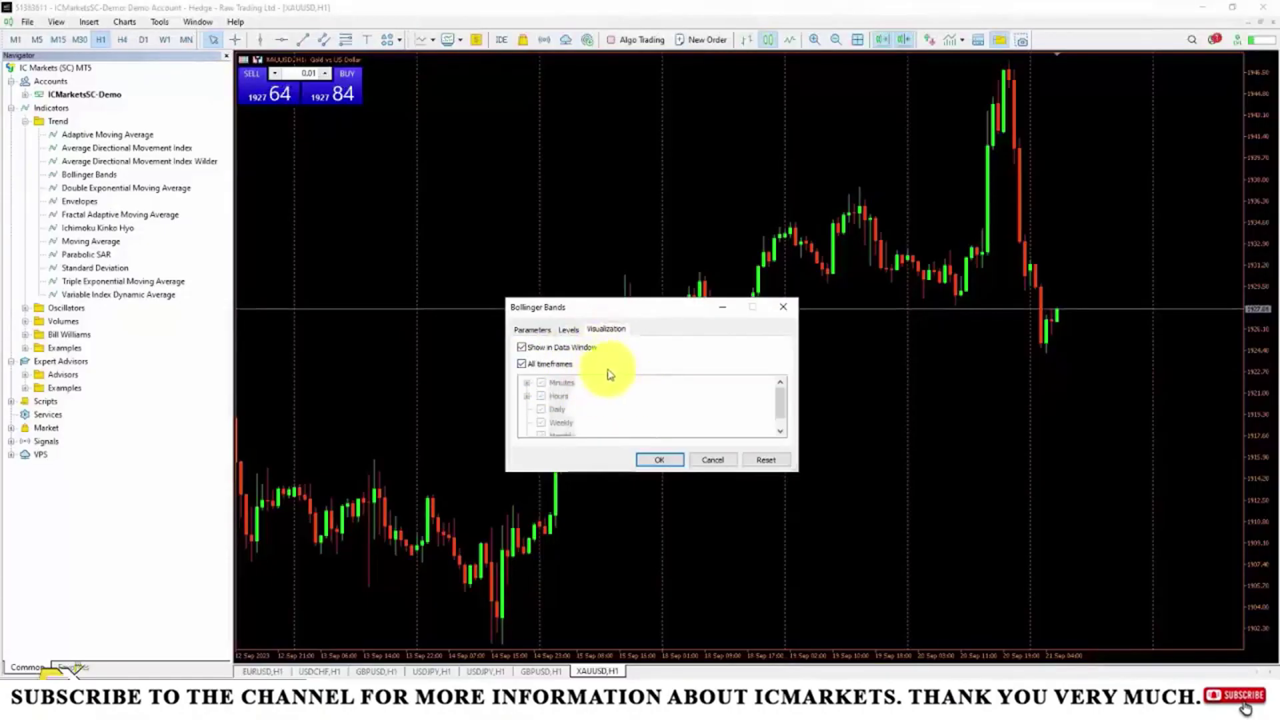
{"action": "left_click", "coordinate": [522, 364]}
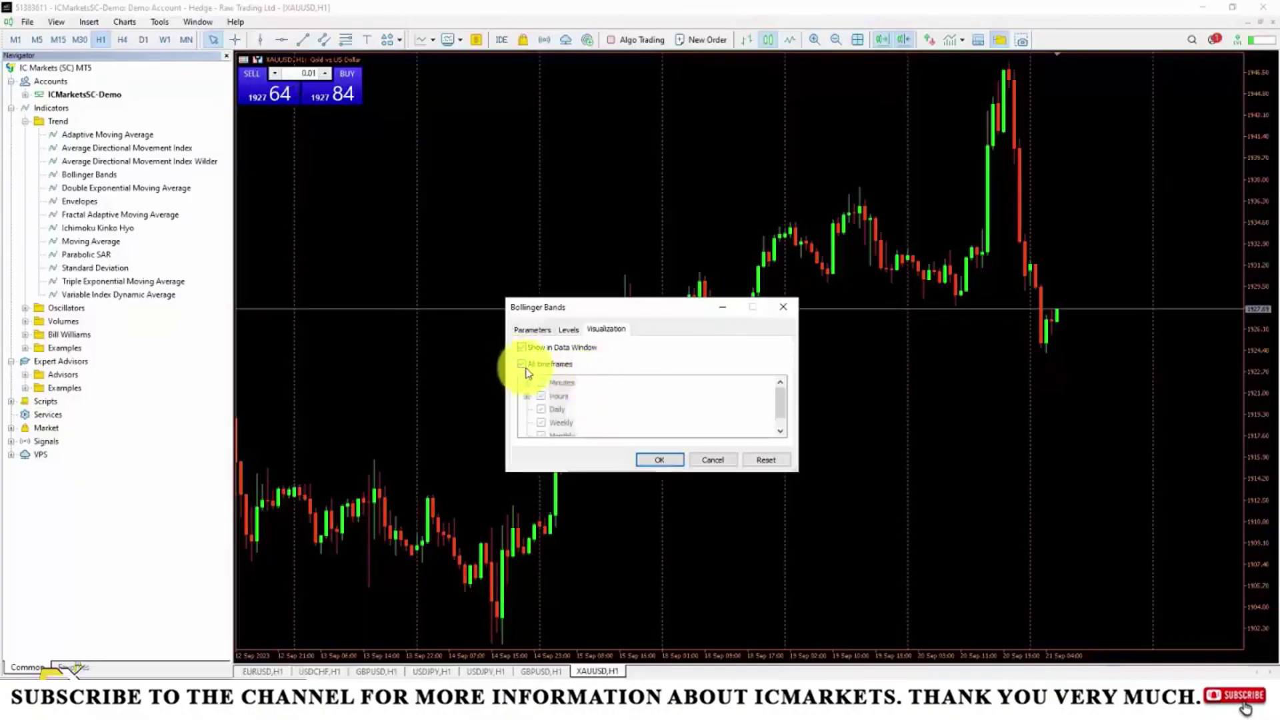
{"action": "left_click", "coordinate": [523, 365]}
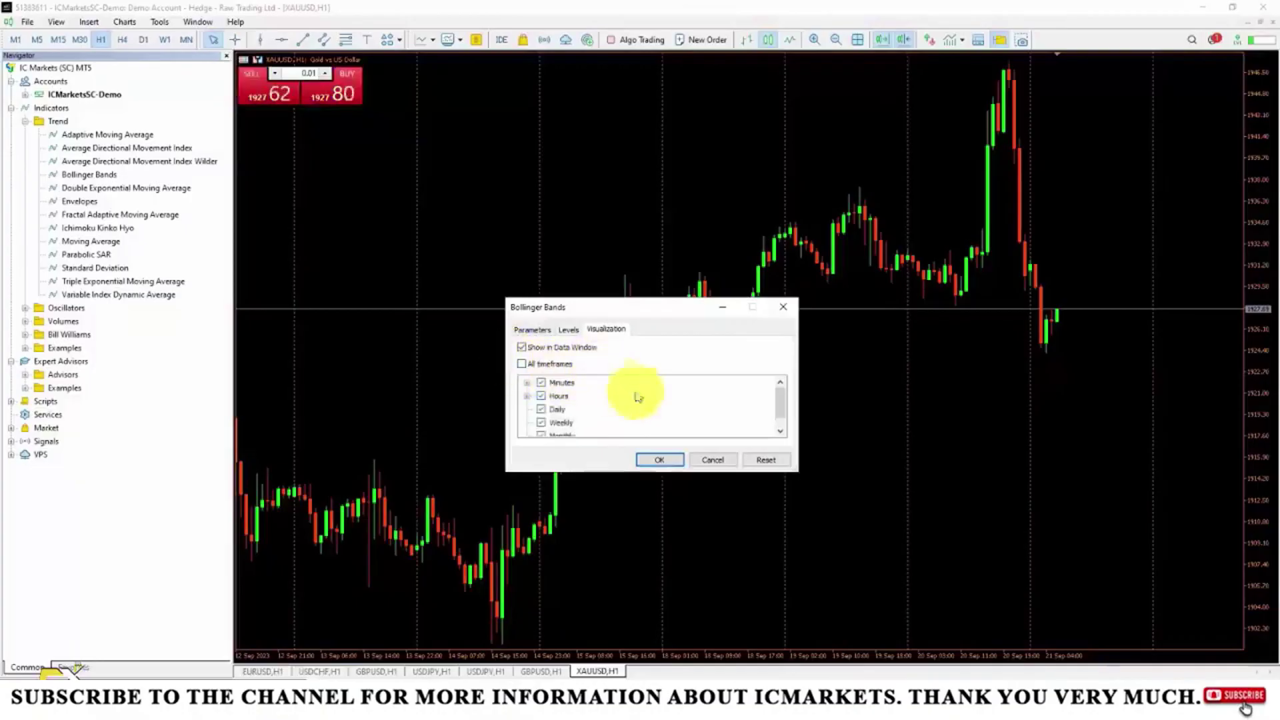
{"action": "left_click", "coordinate": [523, 365]}
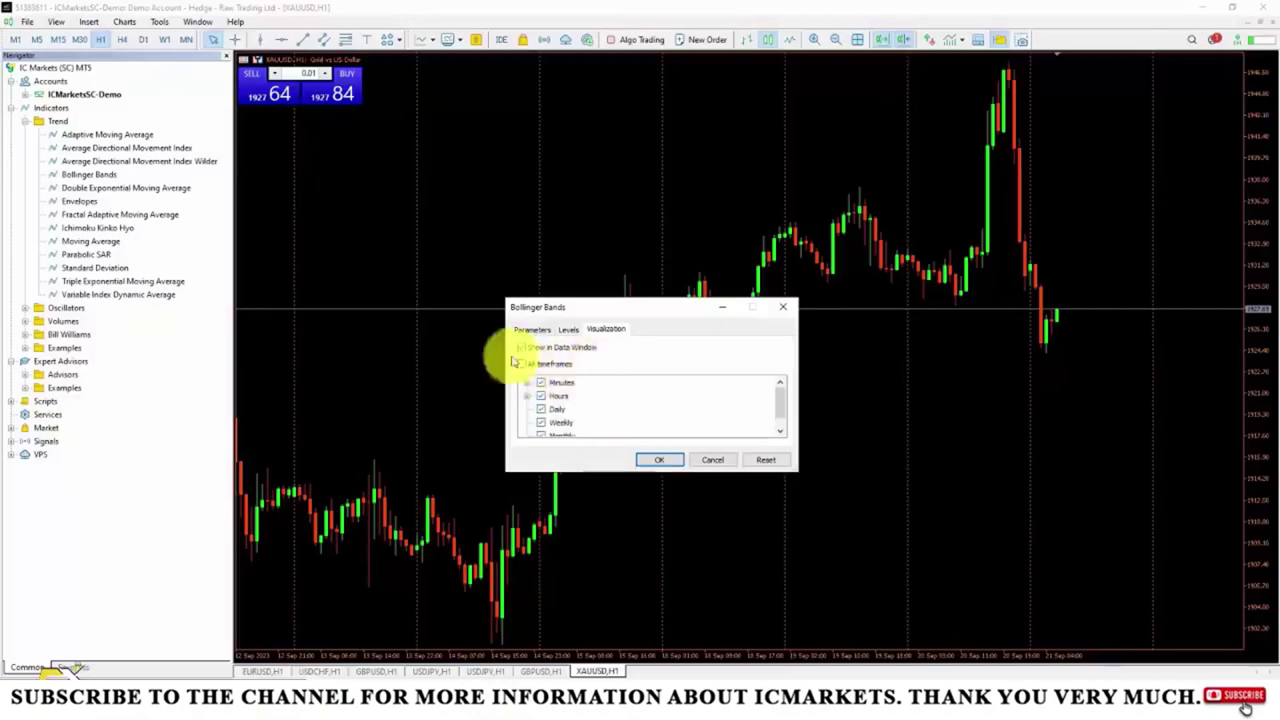
{"action": "left_click", "coordinate": [781, 430]}
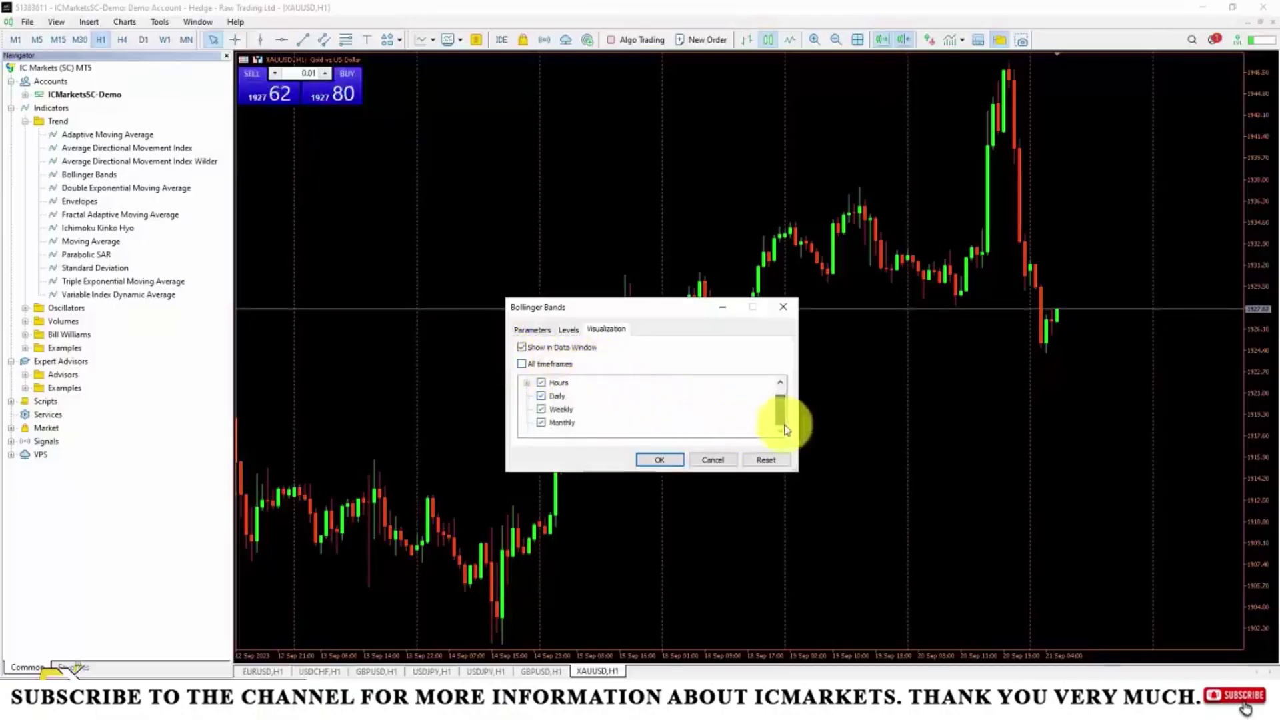
{"action": "left_click", "coordinate": [780, 383]}
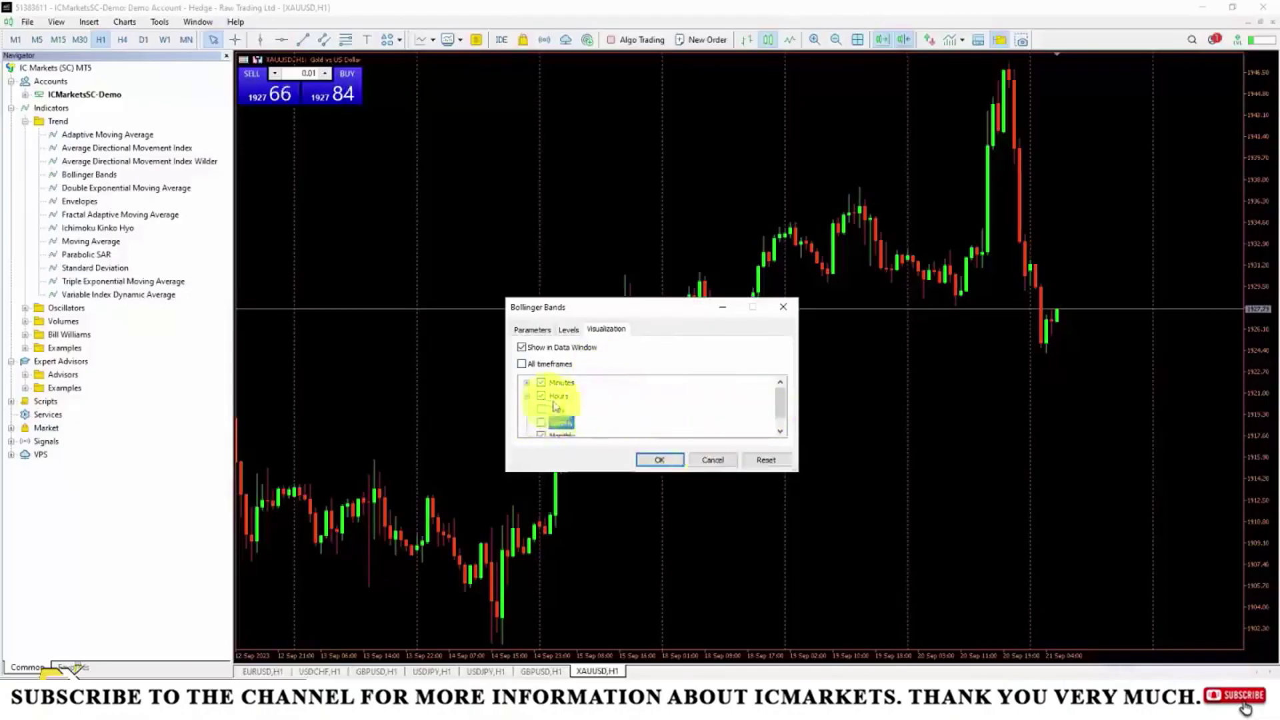
{"action": "left_click", "coordinate": [541, 398]}
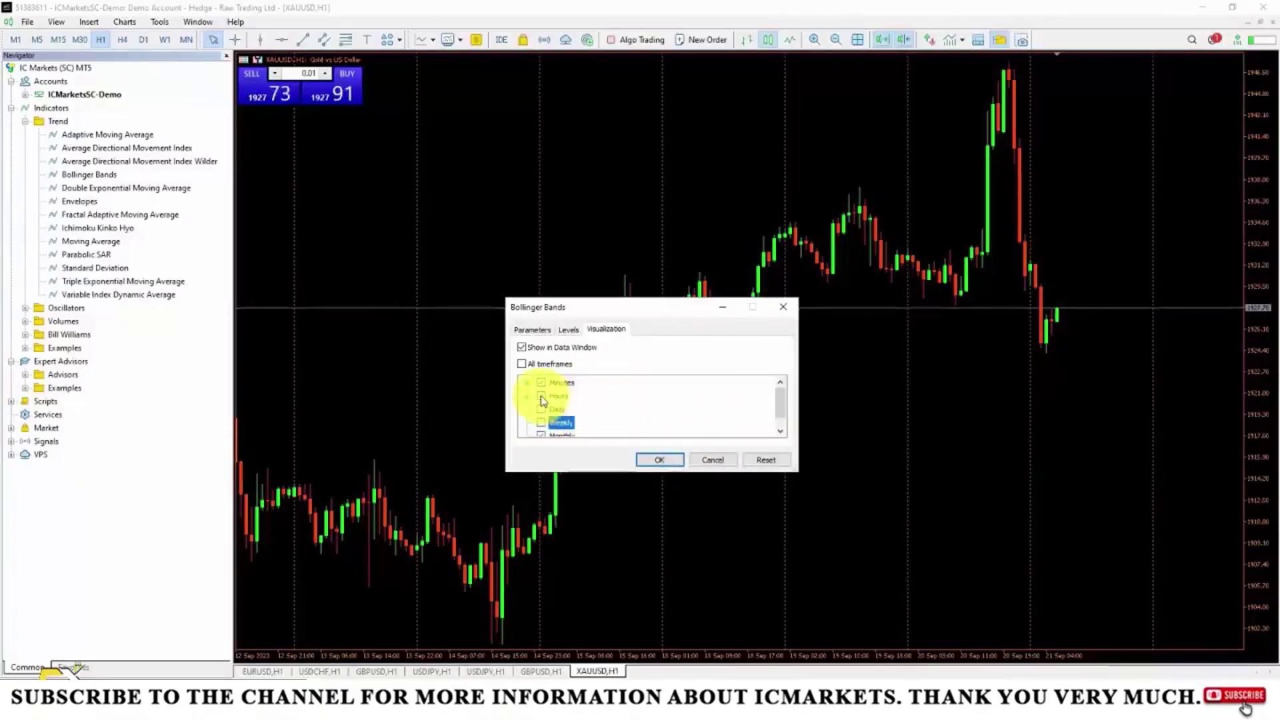
{"action": "left_click", "coordinate": [522, 365]}
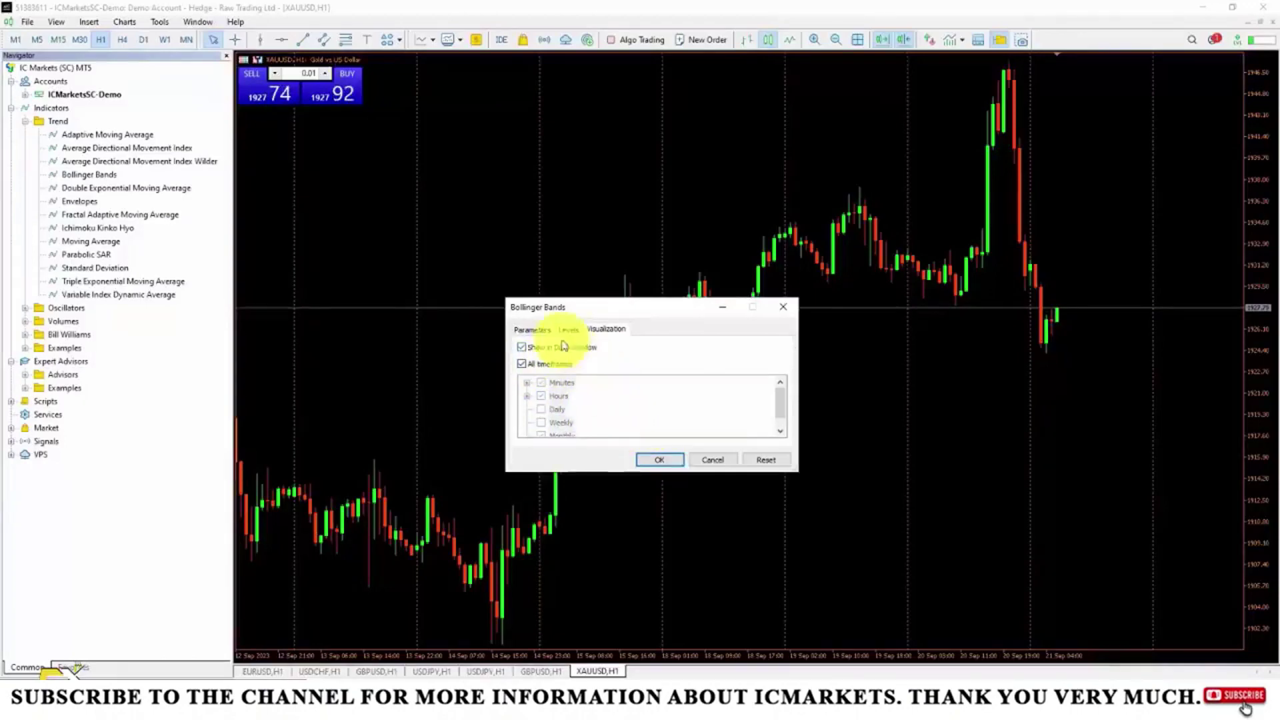
{"action": "left_click", "coordinate": [660, 460]}
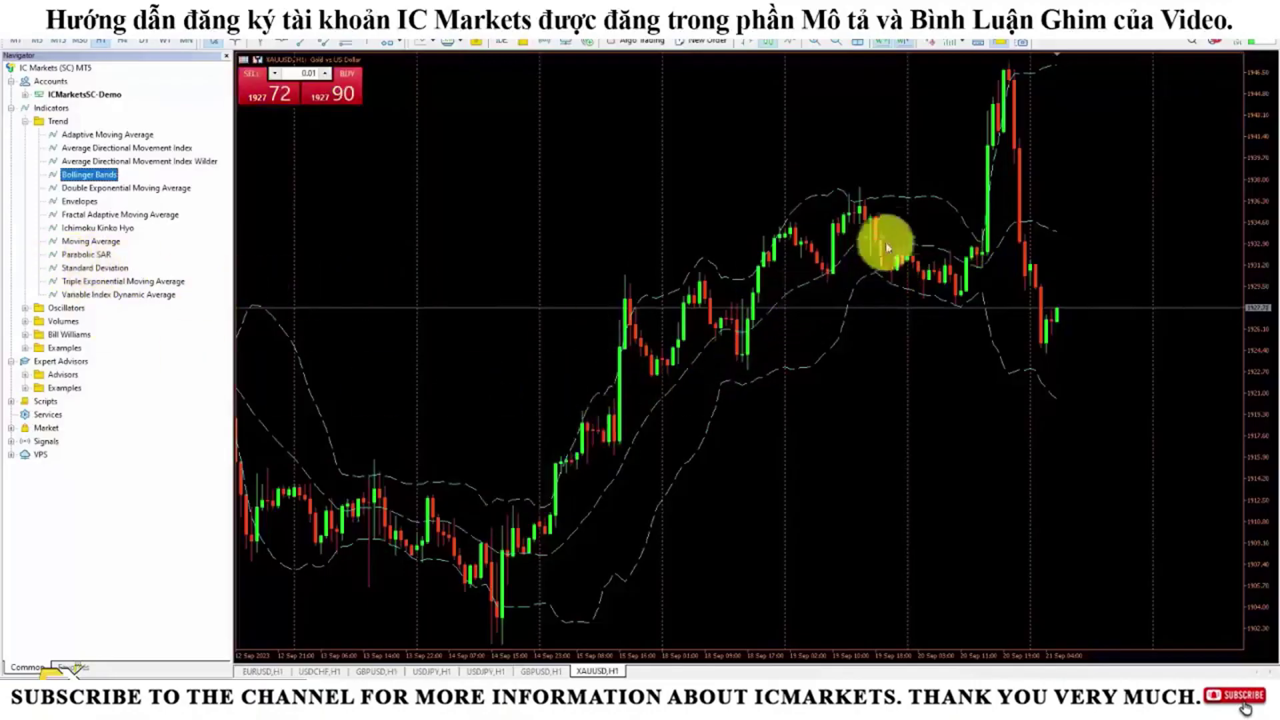
Step: Drag Moving Average onto the chart and apply it as a red line on Close
{"action": "left_click", "coordinate": [83, 243]}
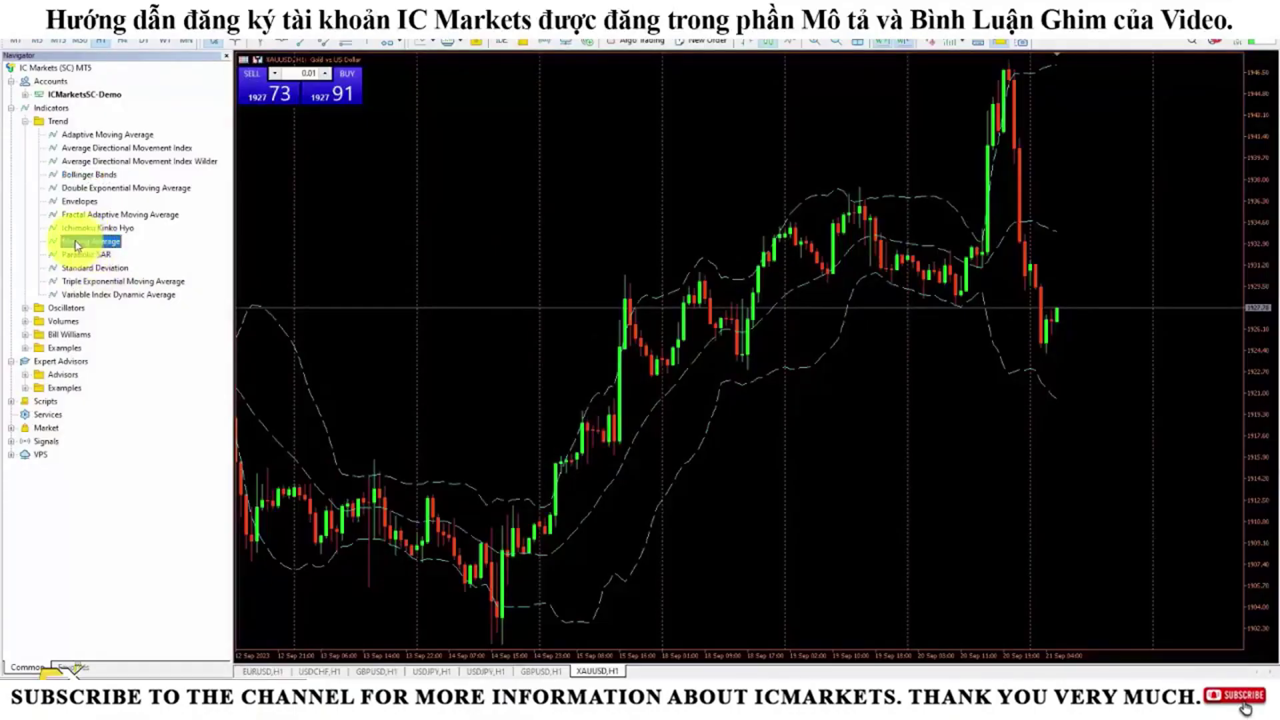
{"action": "key", "text": "Up"}
{"action": "key", "text": "Up"}
{"action": "key", "text": "Up"}
{"action": "key", "text": "Up"}
{"action": "key", "text": "Up"}
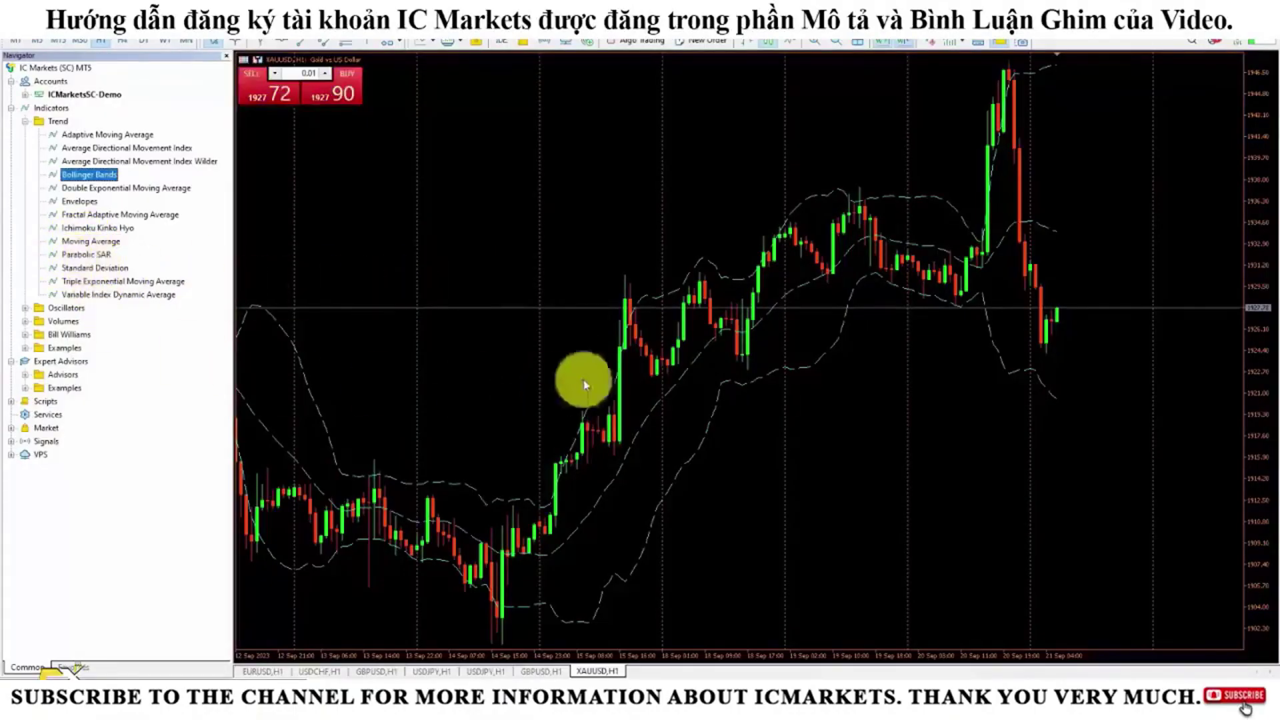
{"action": "left_click", "coordinate": [89, 242]}
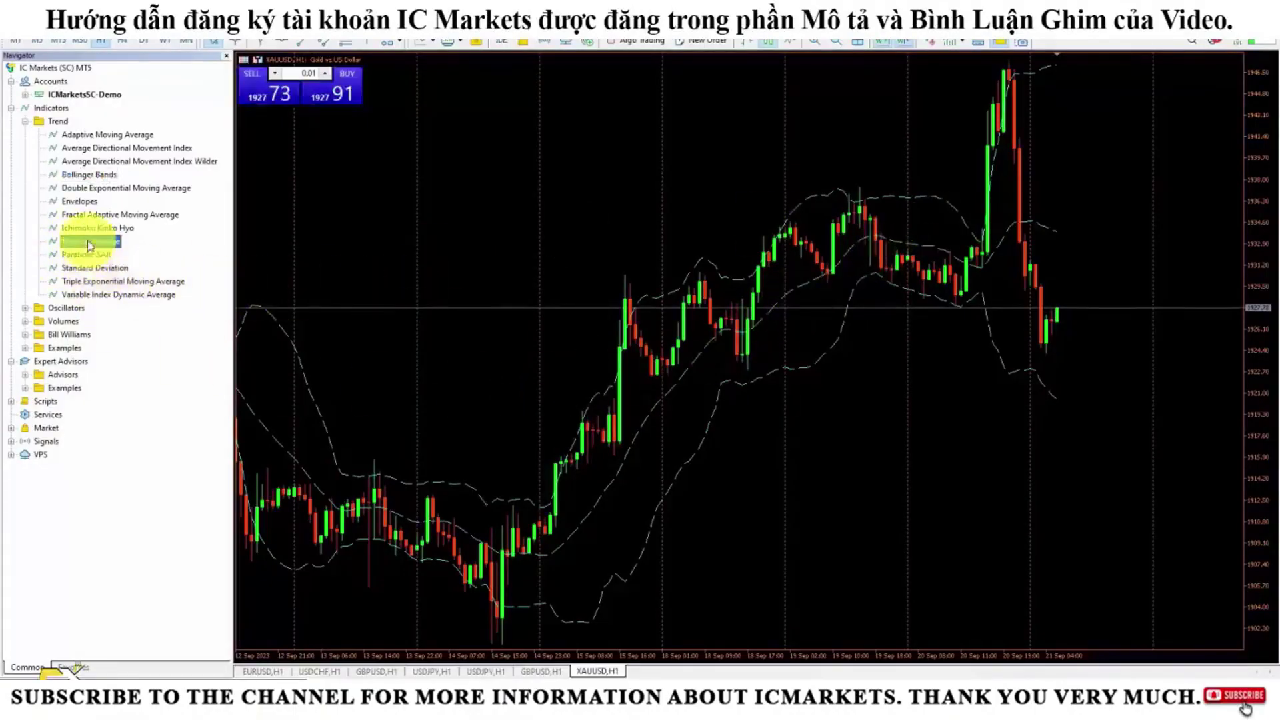
{"action": "left_click_drag", "start_coordinate": [84, 247], "coordinate": [601, 251]}
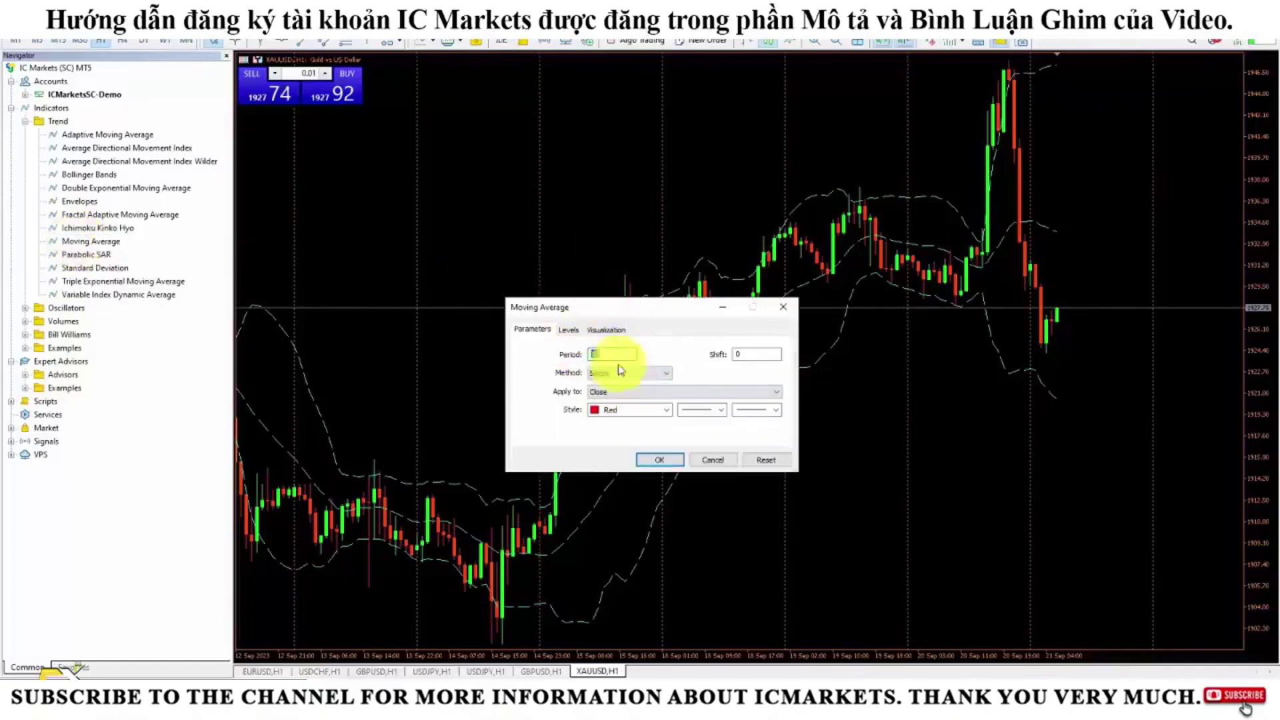
{"action": "left_click", "coordinate": [605, 330]}
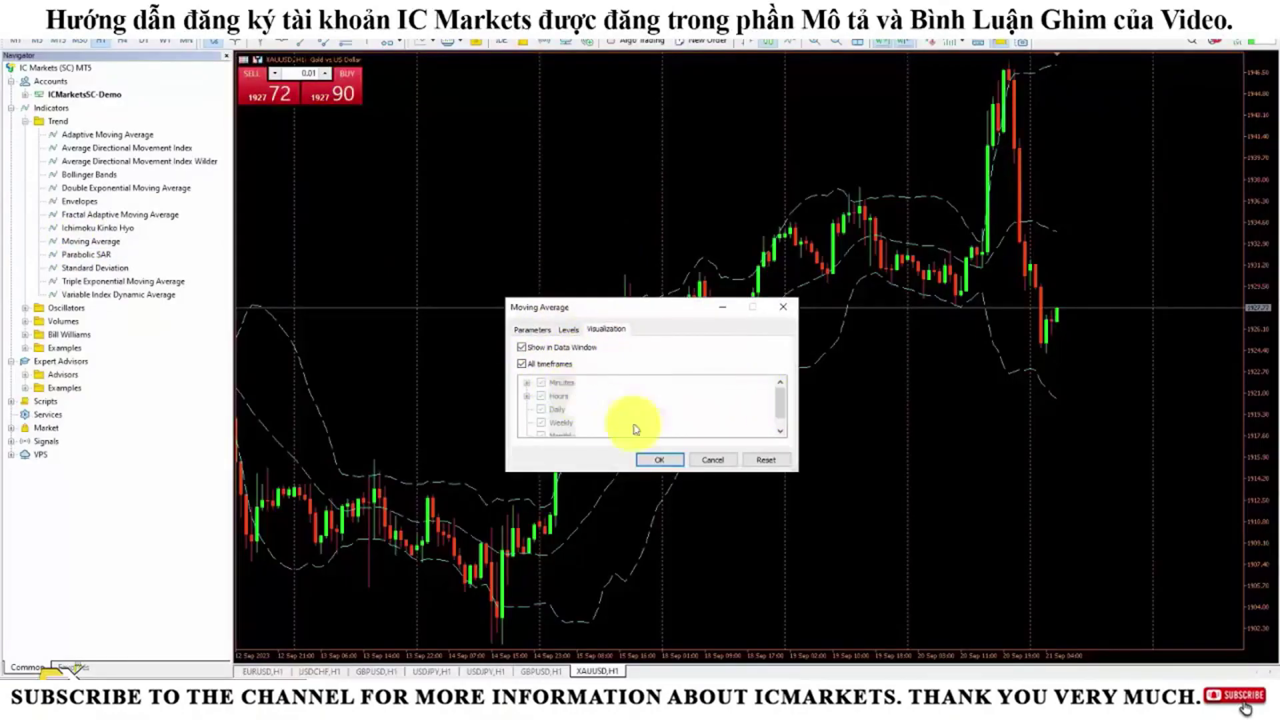
{"action": "left_click", "coordinate": [667, 462]}
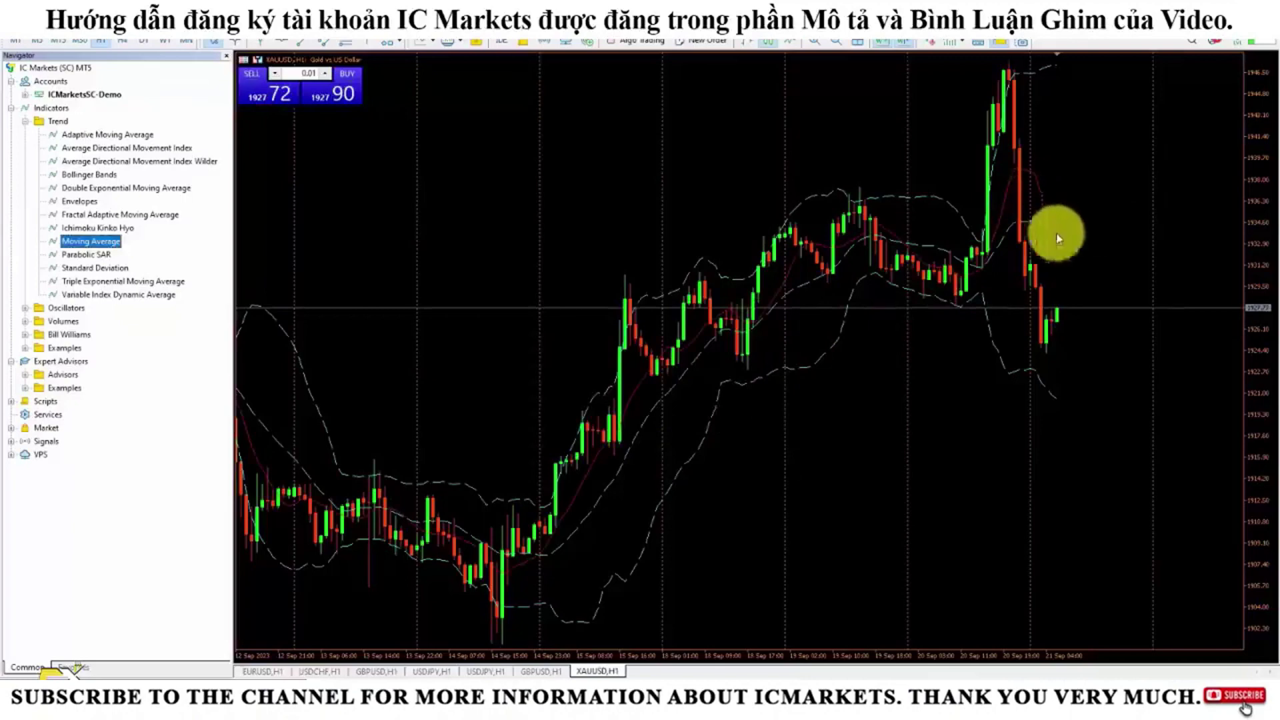
{"action": "left_click", "coordinate": [952, 452]}
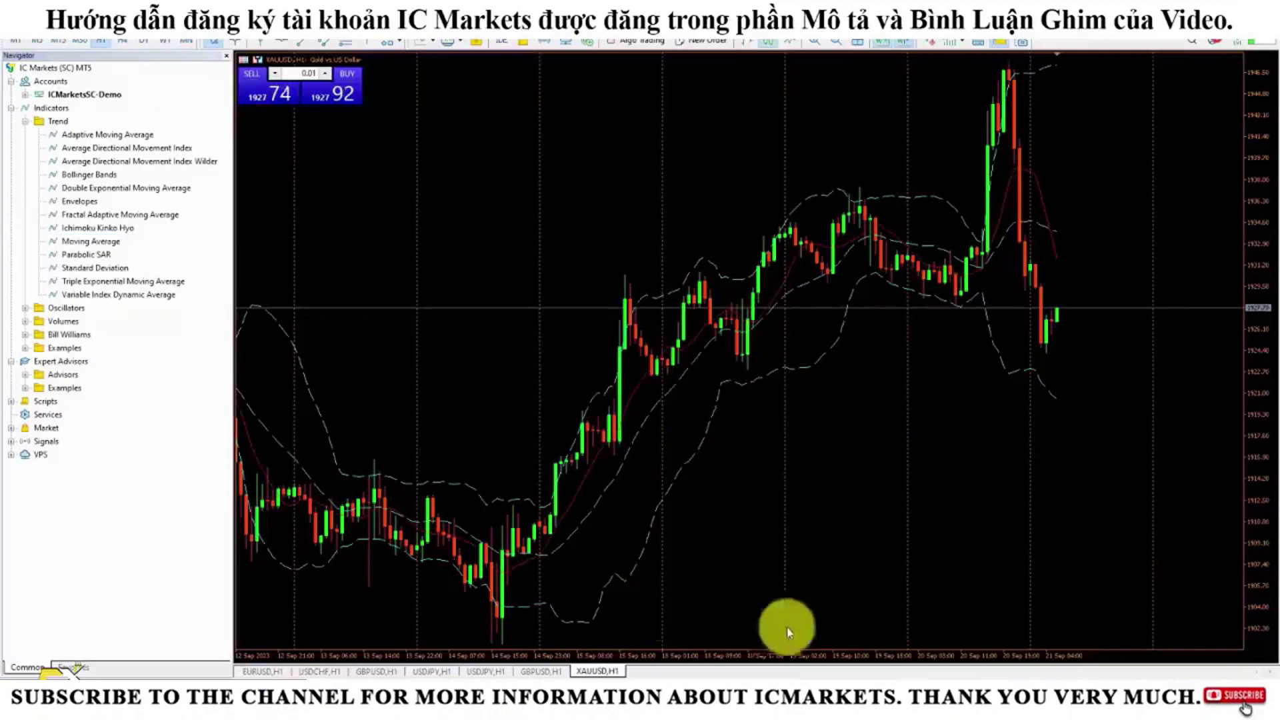
Step: Drag Stochastic Oscillator from Oscillators onto the chart and set %K period to 10
{"action": "left_click", "coordinate": [25, 308]}
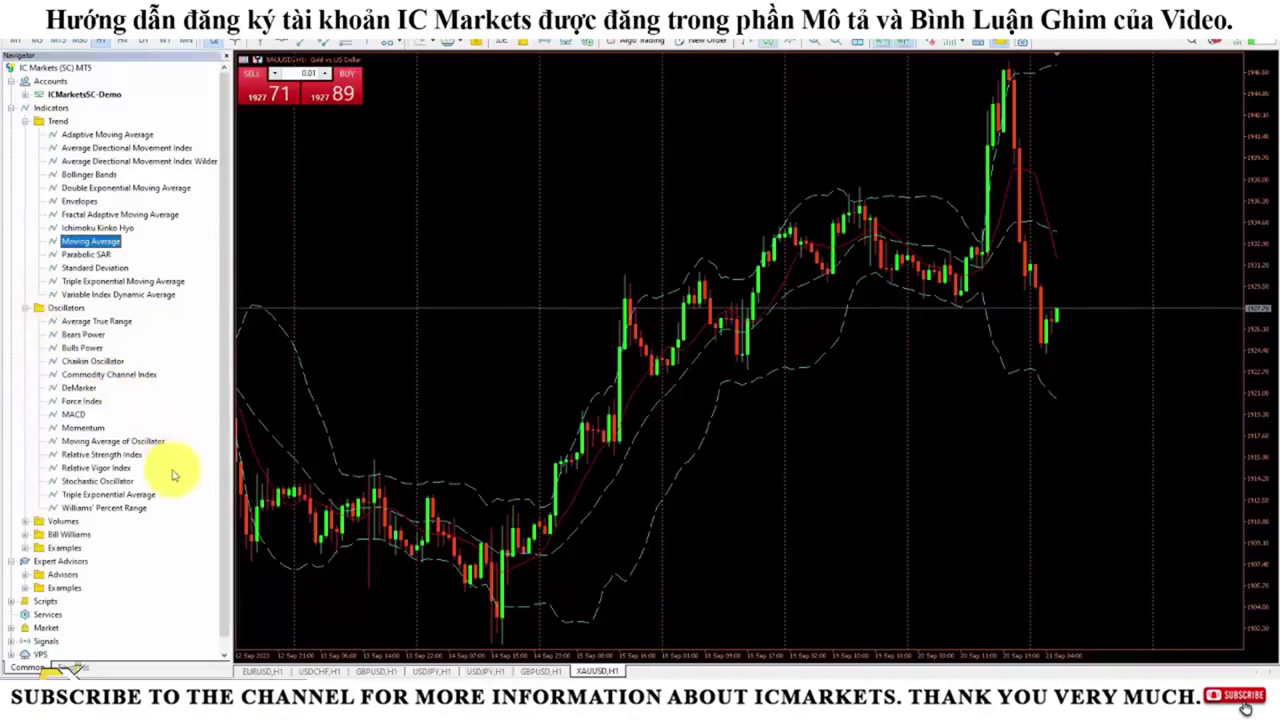
{"action": "left_click", "coordinate": [120, 482]}
{"action": "left_click_drag", "start_coordinate": [114, 485], "coordinate": [663, 485]}
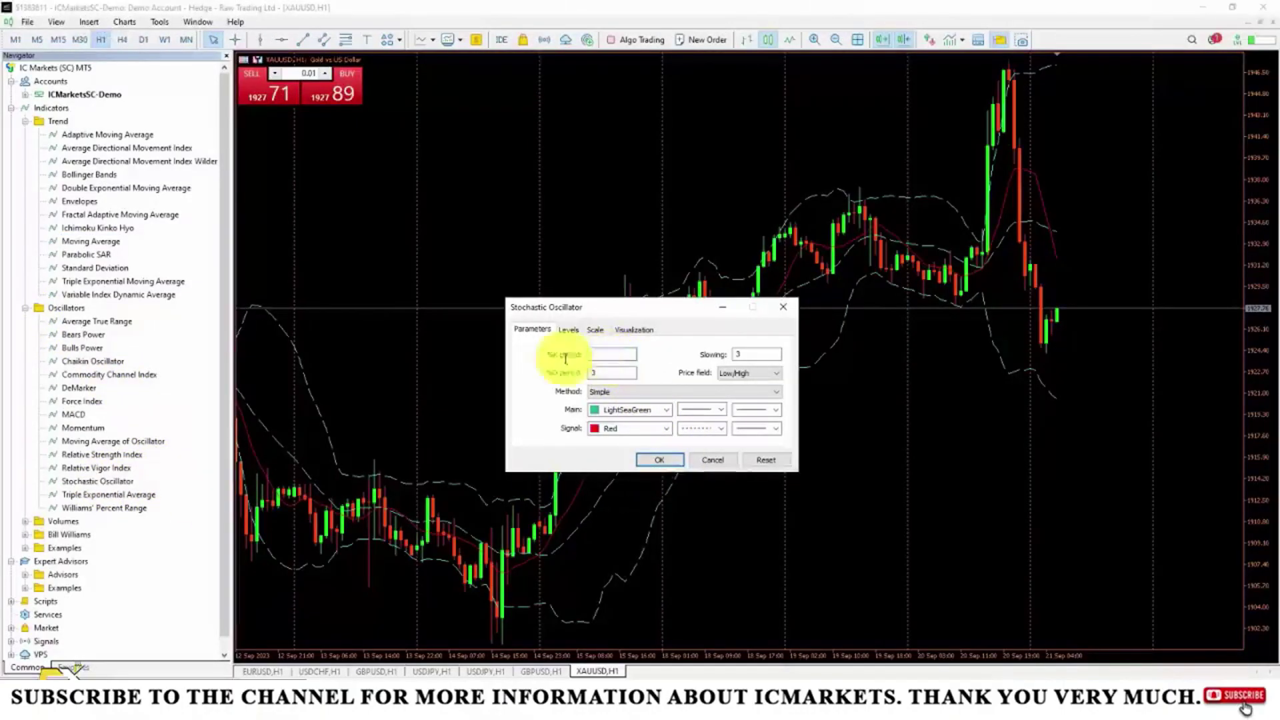
{"action": "type", "text": "10"}
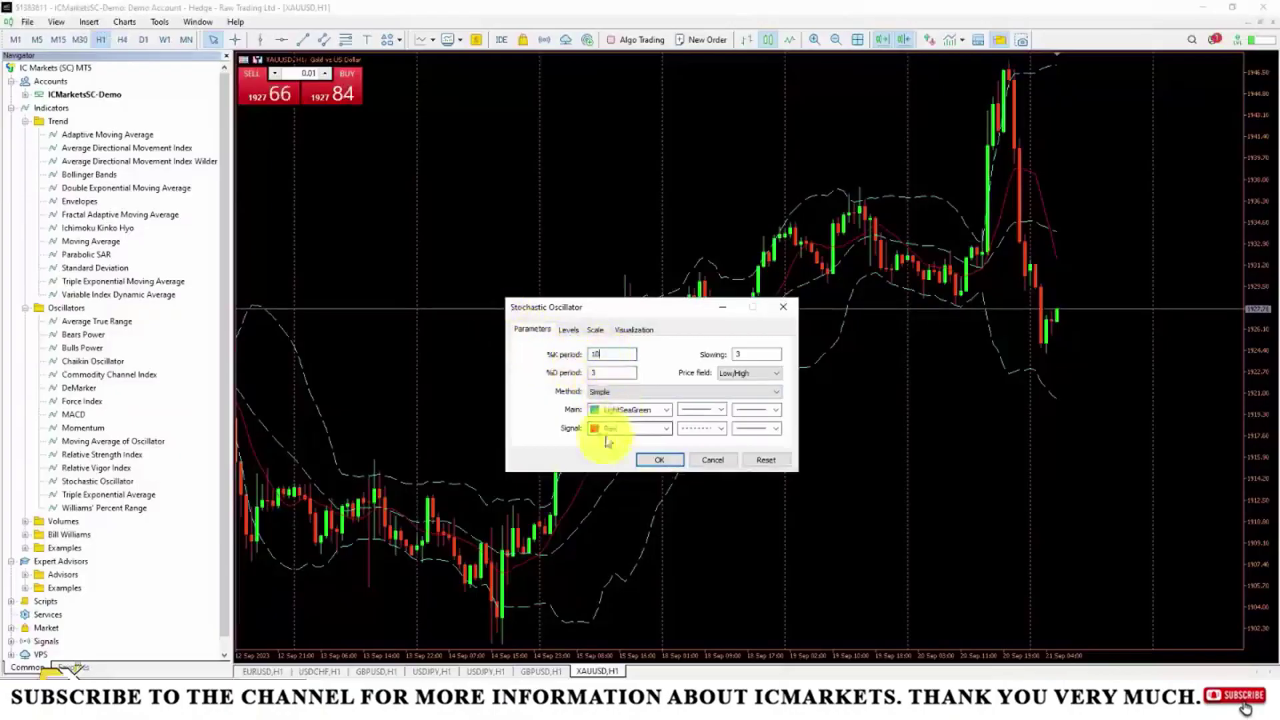
Step: Review the main line's colour, style and width options, keeping LightSeaGreen
{"action": "left_click", "coordinate": [666, 411]}
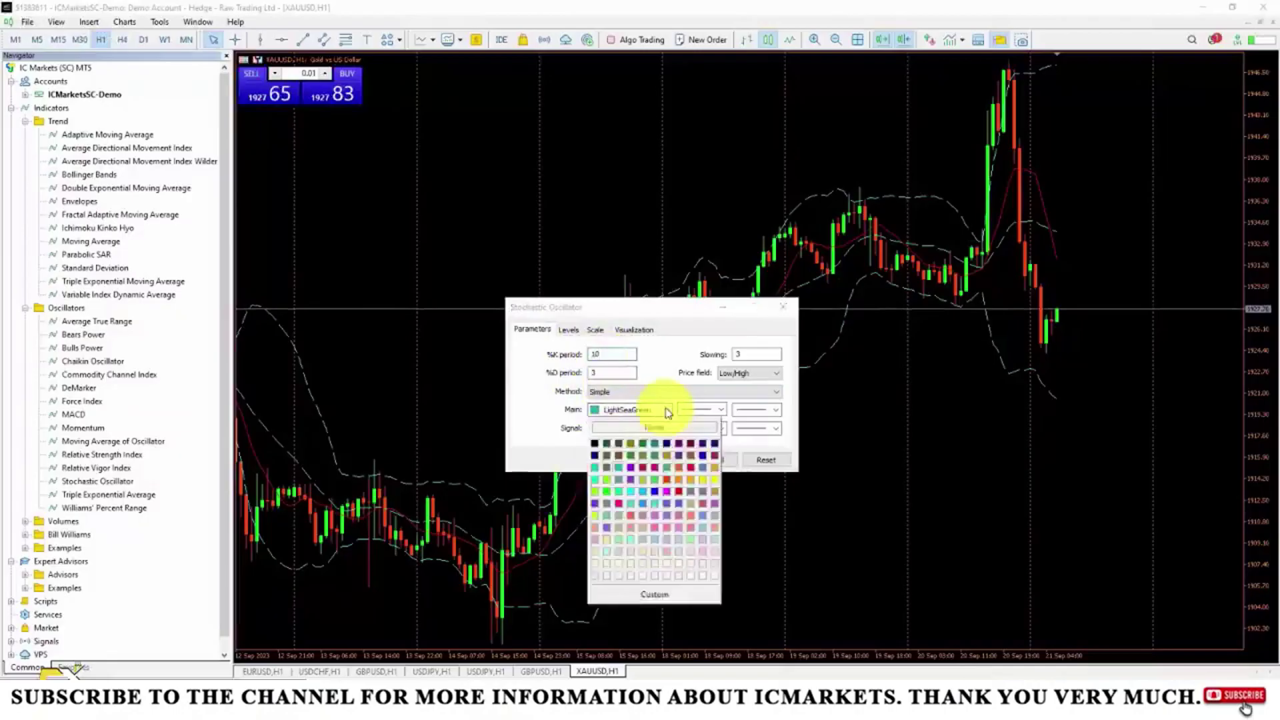
{"action": "left_click", "coordinate": [666, 411]}
{"action": "left_click", "coordinate": [720, 412]}
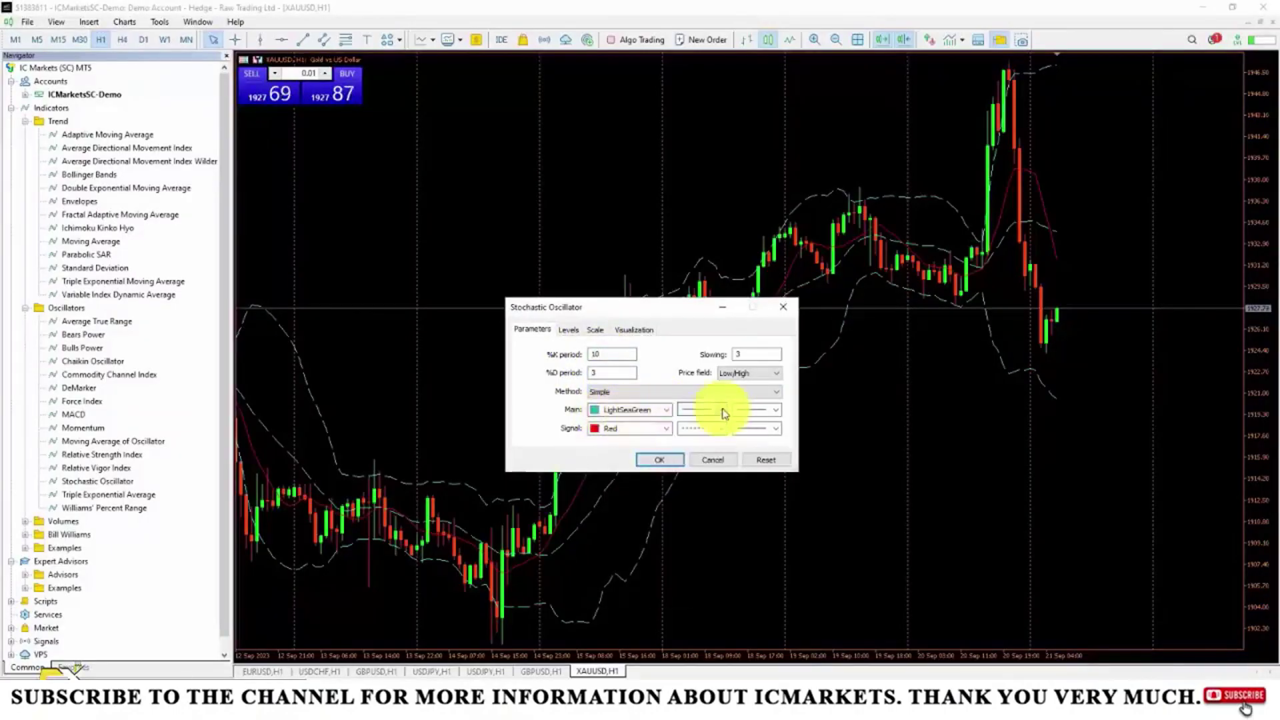
{"action": "left_click", "coordinate": [772, 411]}
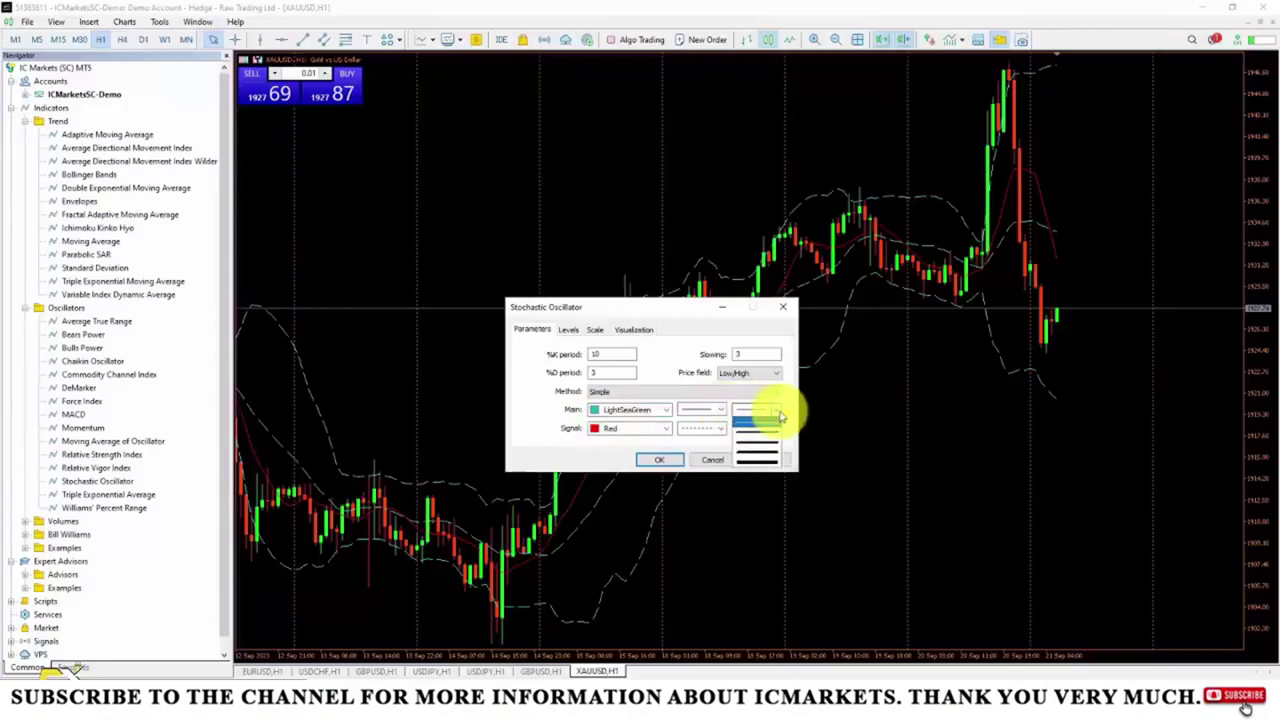
{"action": "left_click", "coordinate": [772, 420]}
{"action": "left_click", "coordinate": [569, 329]}
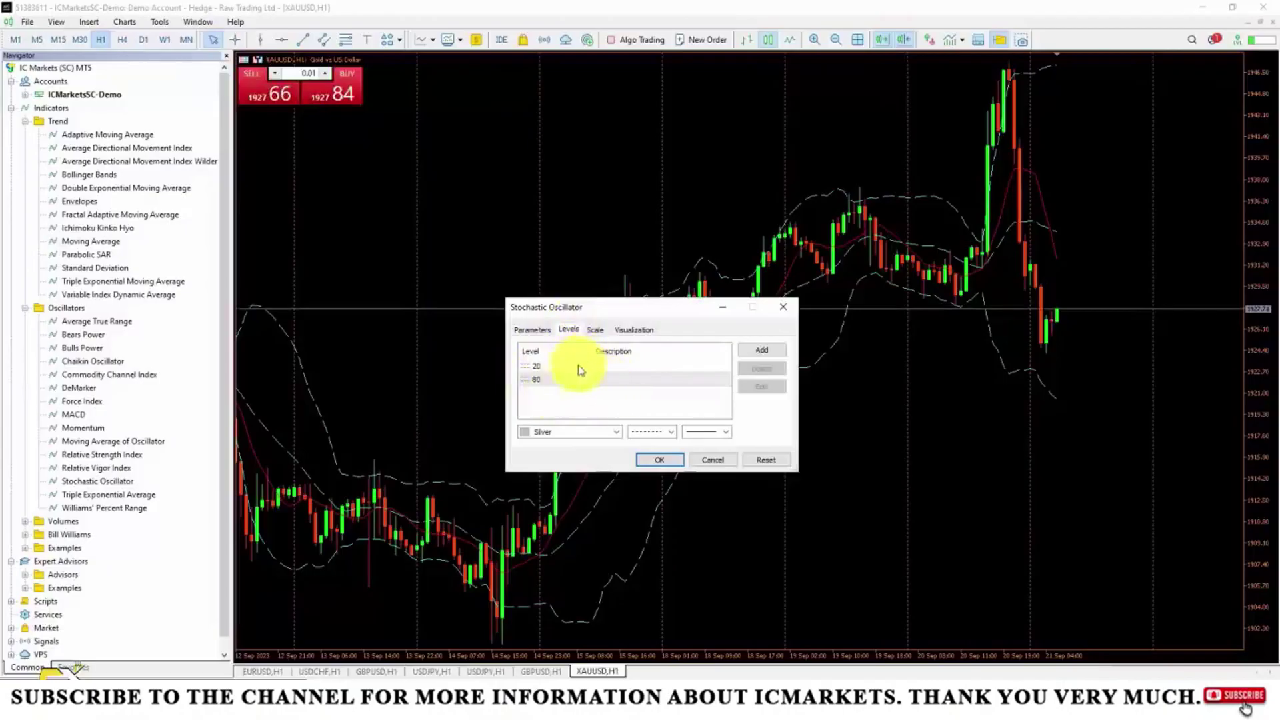
Step: Keep the 20 and 80 levels and confirm all timeframes are enabled under Visualization
{"action": "left_click", "coordinate": [540, 369]}
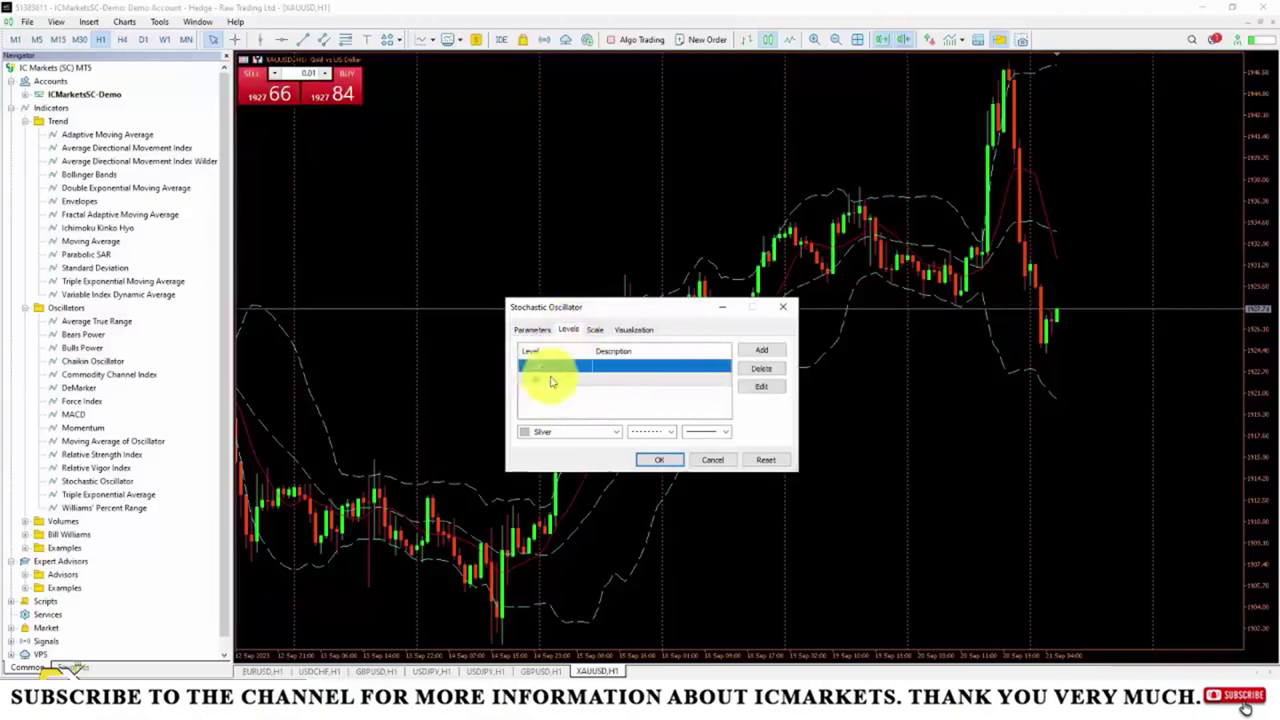
{"action": "left_click", "coordinate": [546, 381]}
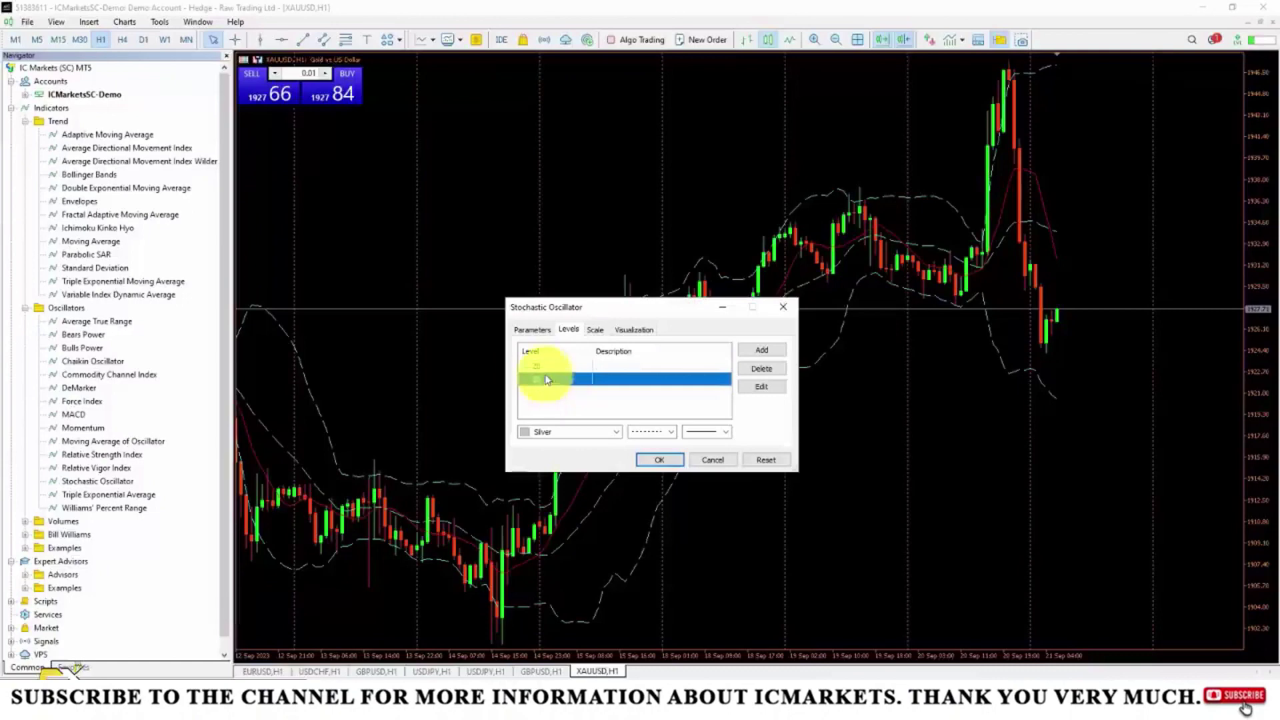
{"action": "left_click", "coordinate": [542, 369]}
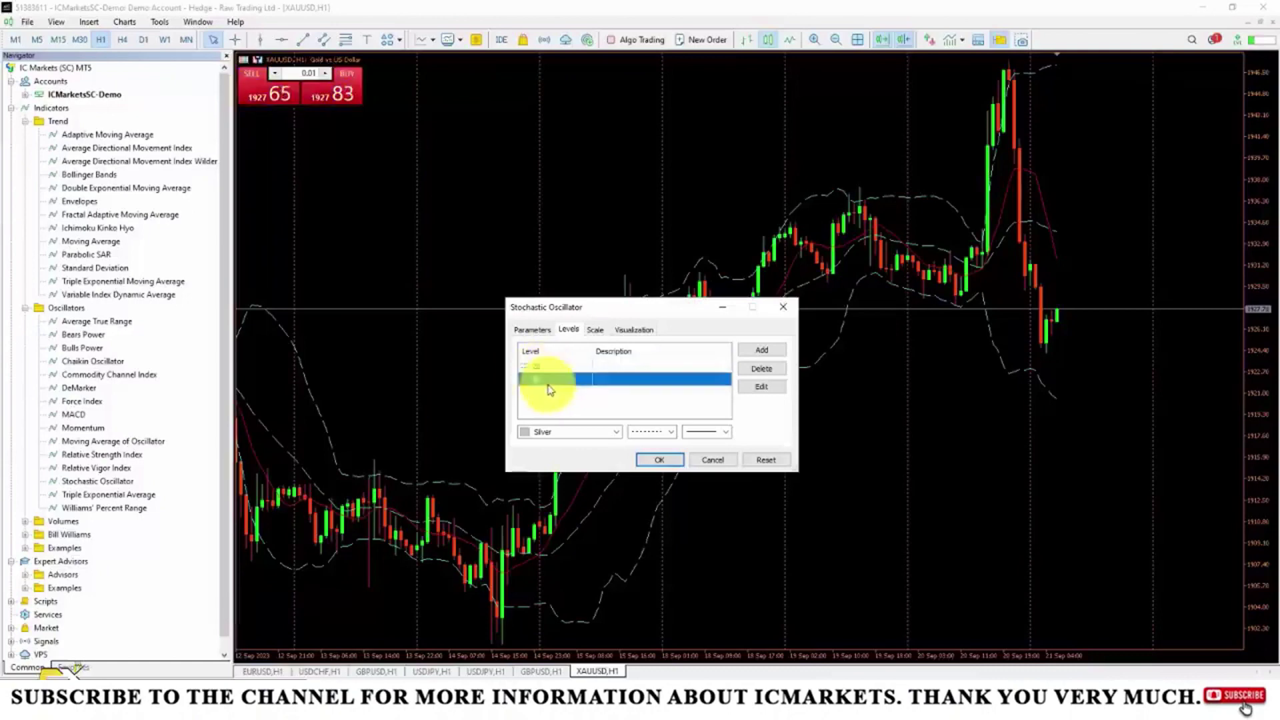
{"action": "left_click", "coordinate": [552, 379]}
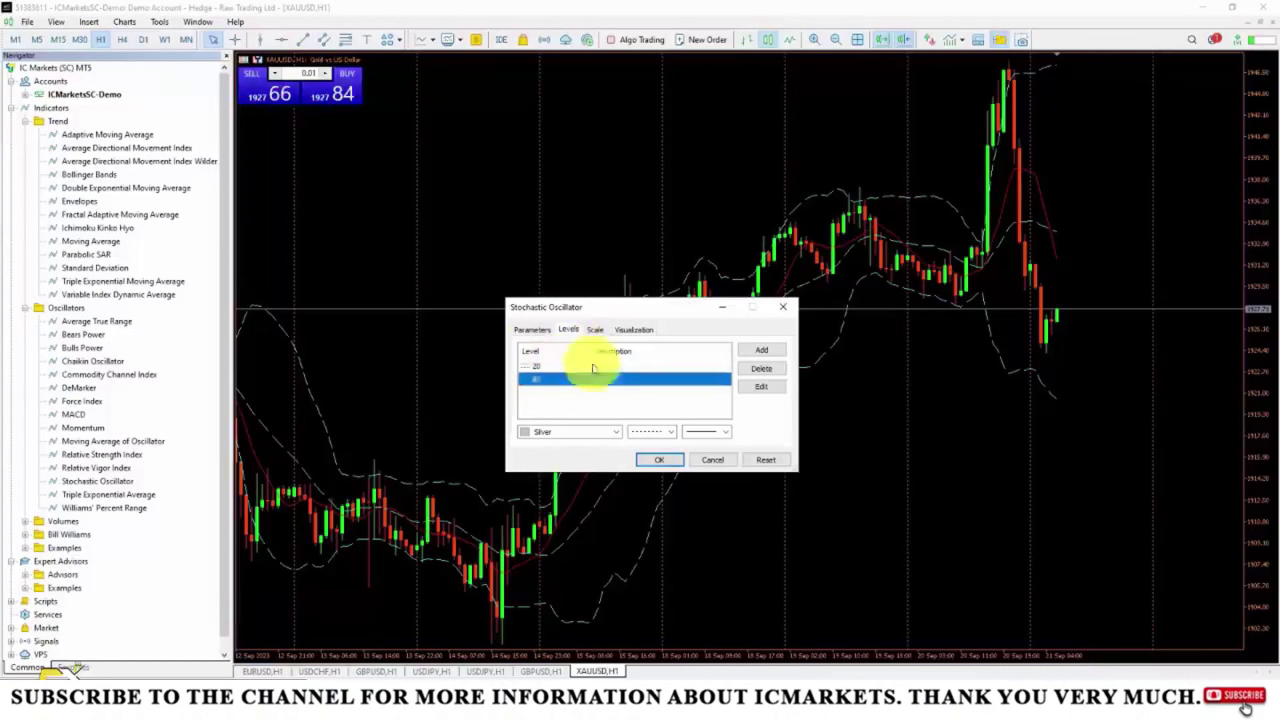
{"action": "left_click", "coordinate": [584, 374]}
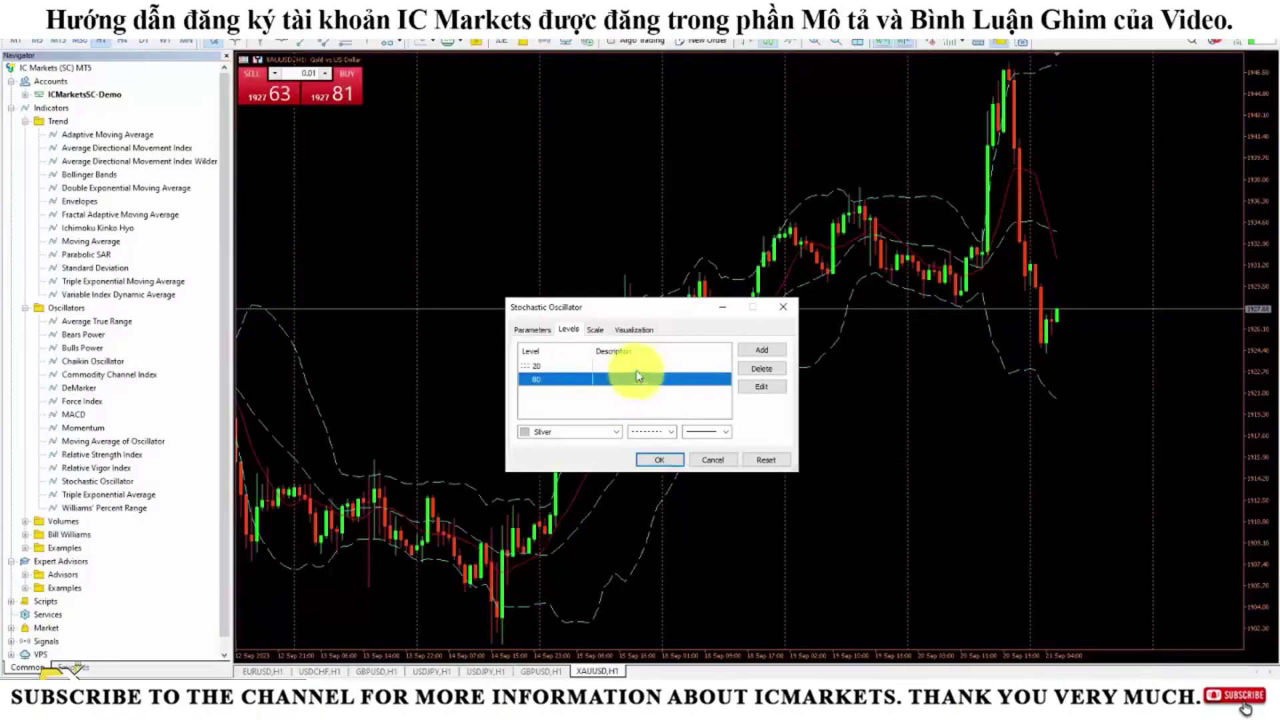
{"action": "left_click", "coordinate": [633, 334]}
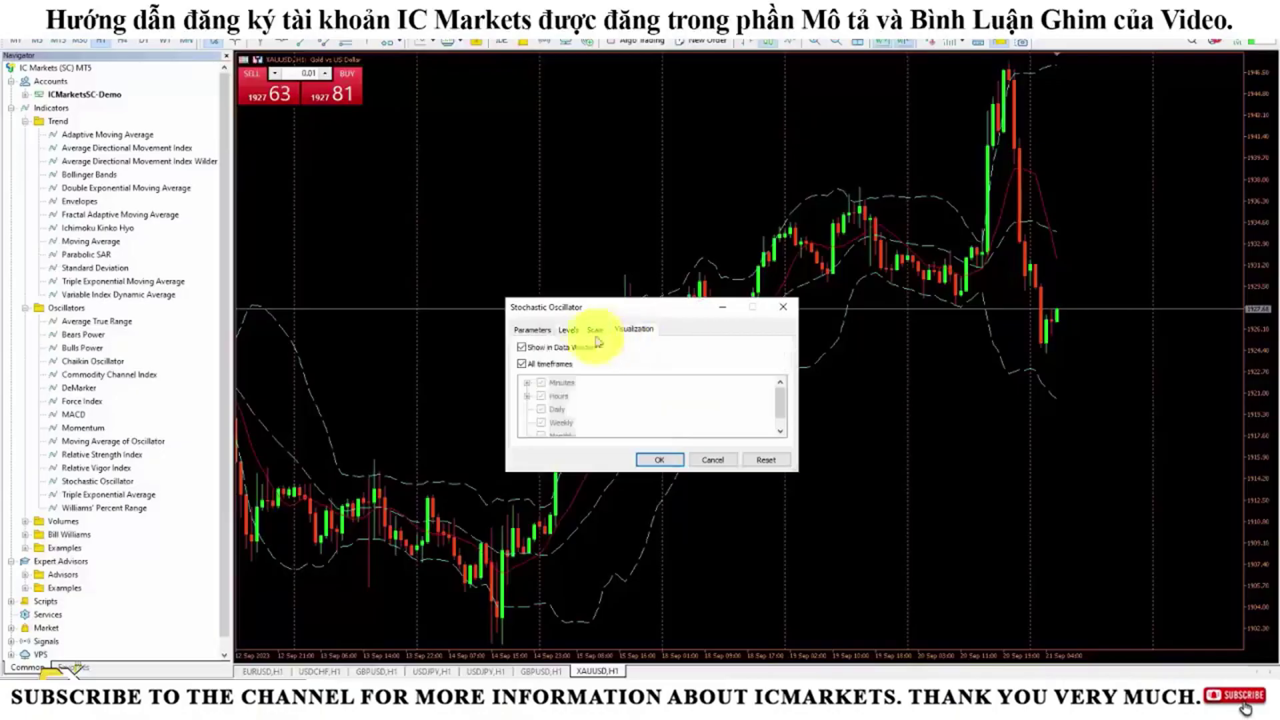
Step: Add the Stochastic (10,3,3) subwindow and drag its separator down to enlarge the price chart
{"action": "left_click", "coordinate": [656, 461]}
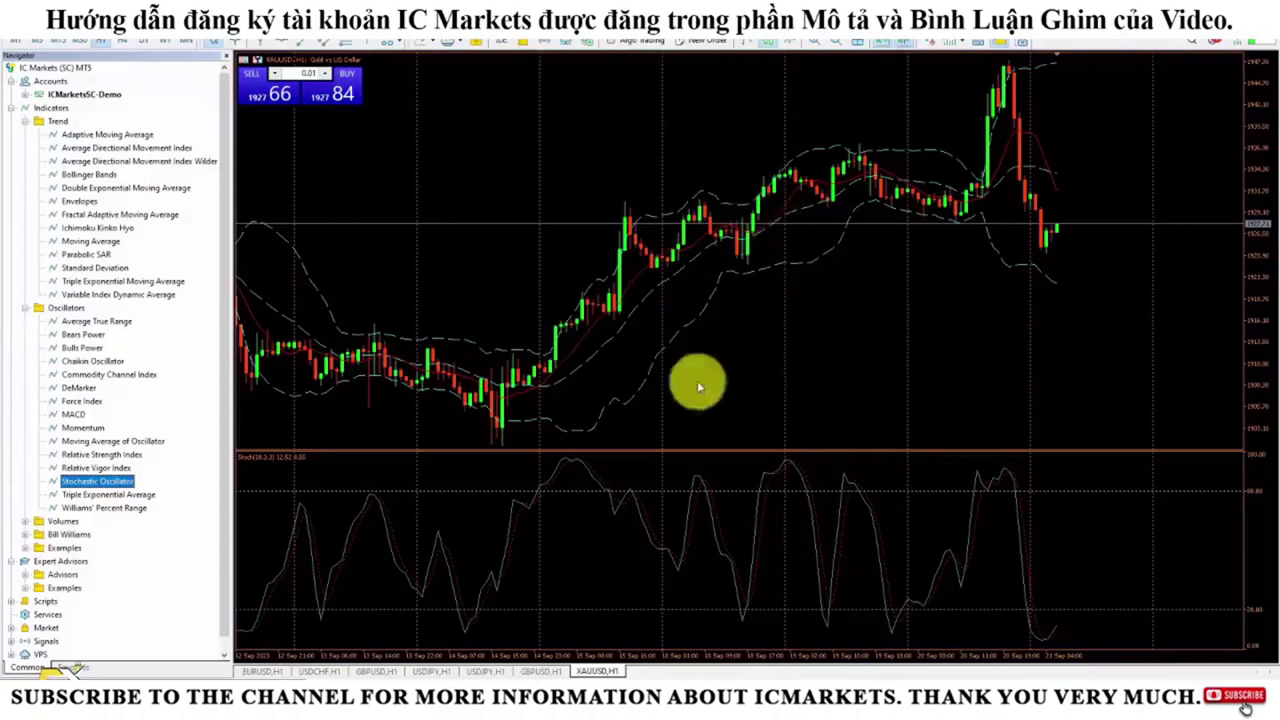
{"action": "left_click", "coordinate": [679, 450]}
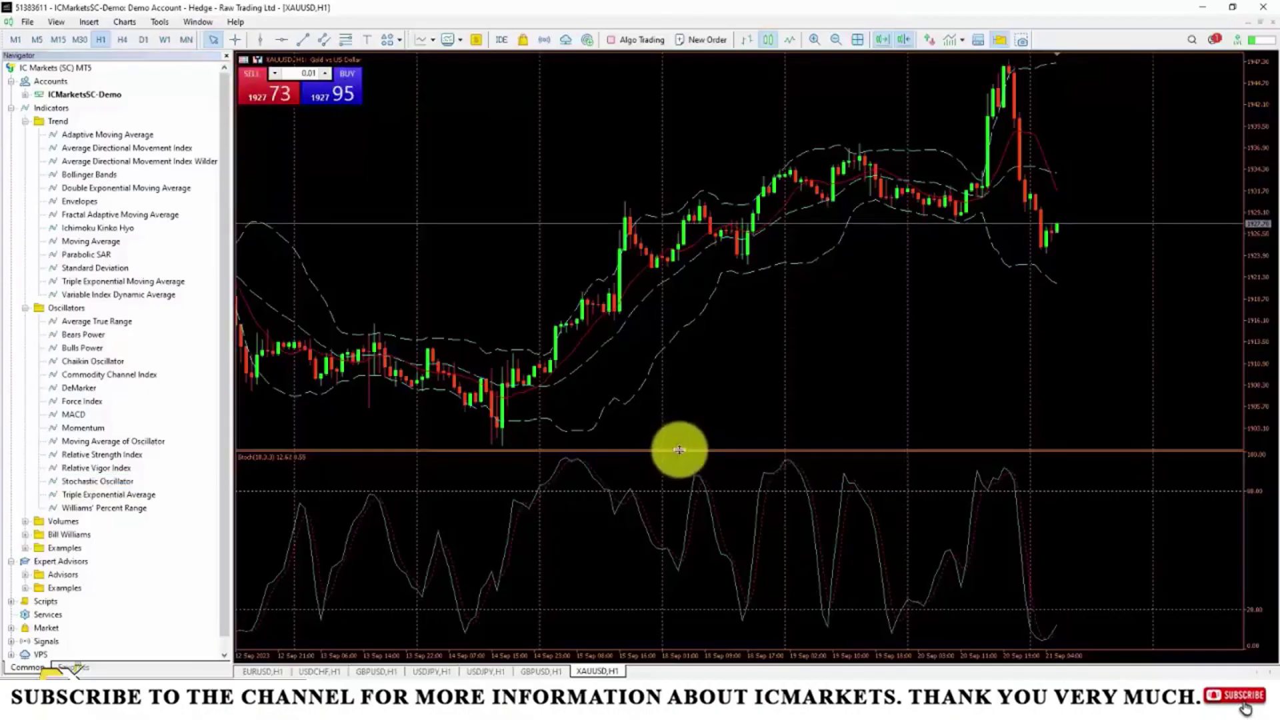
{"action": "left_click_drag", "start_coordinate": [678, 452], "coordinate": [688, 562]}
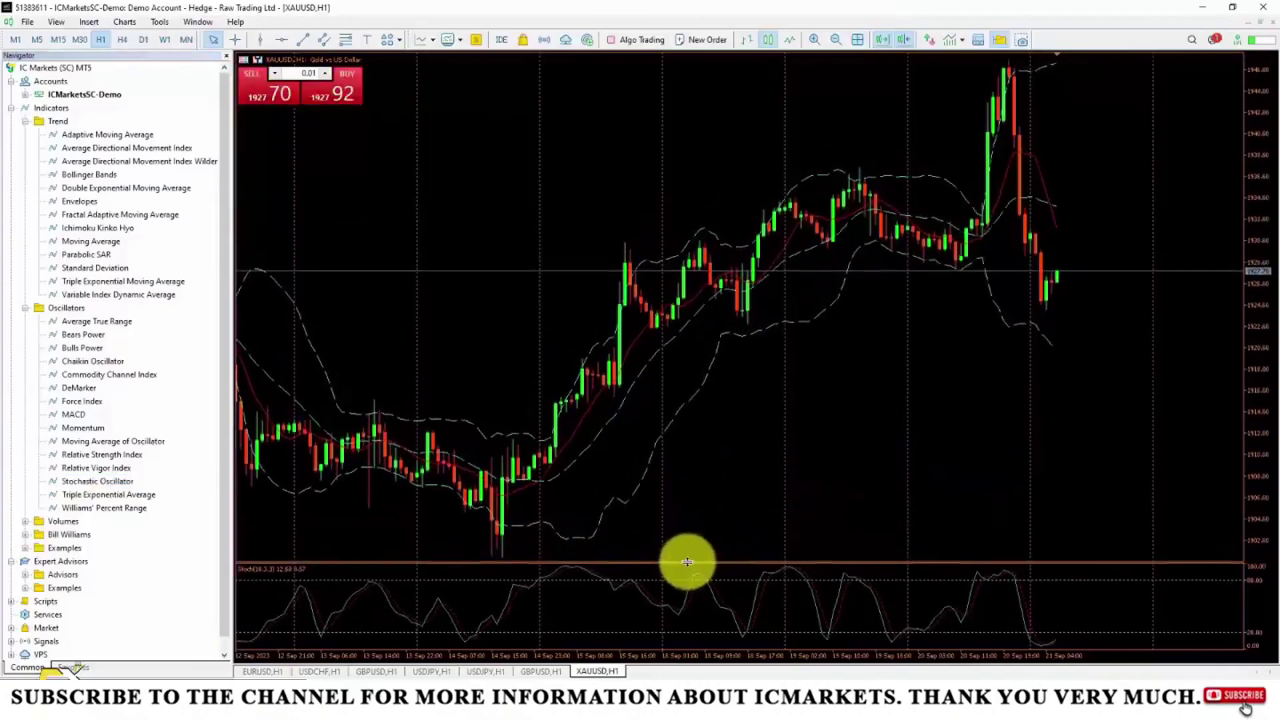